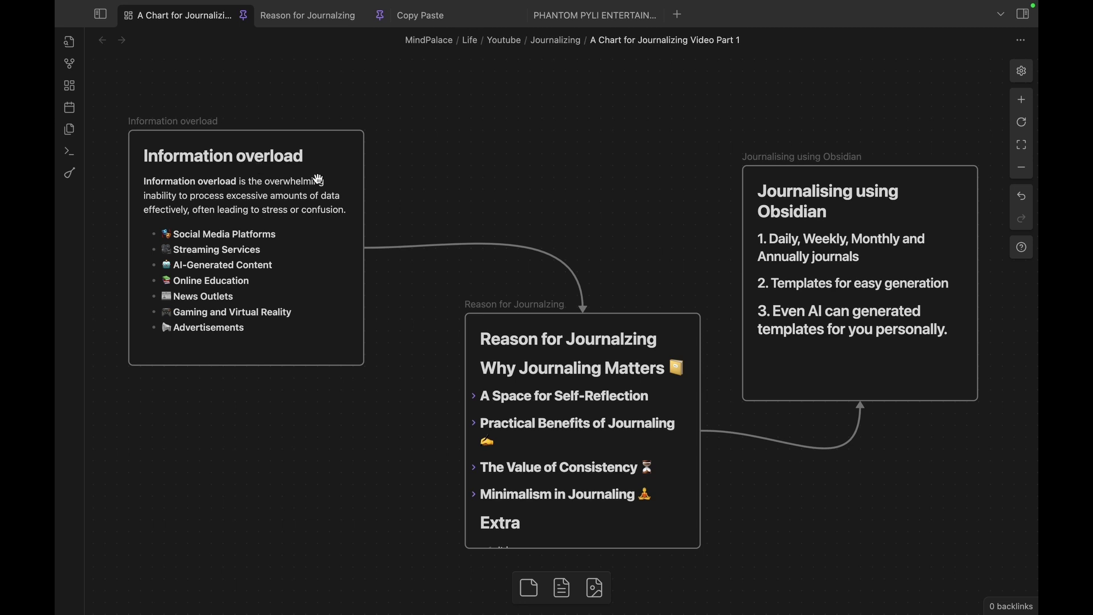
Step: Read through the Reason for Journalzing note and return to the journaling chart canvas
left_click(516, 305)
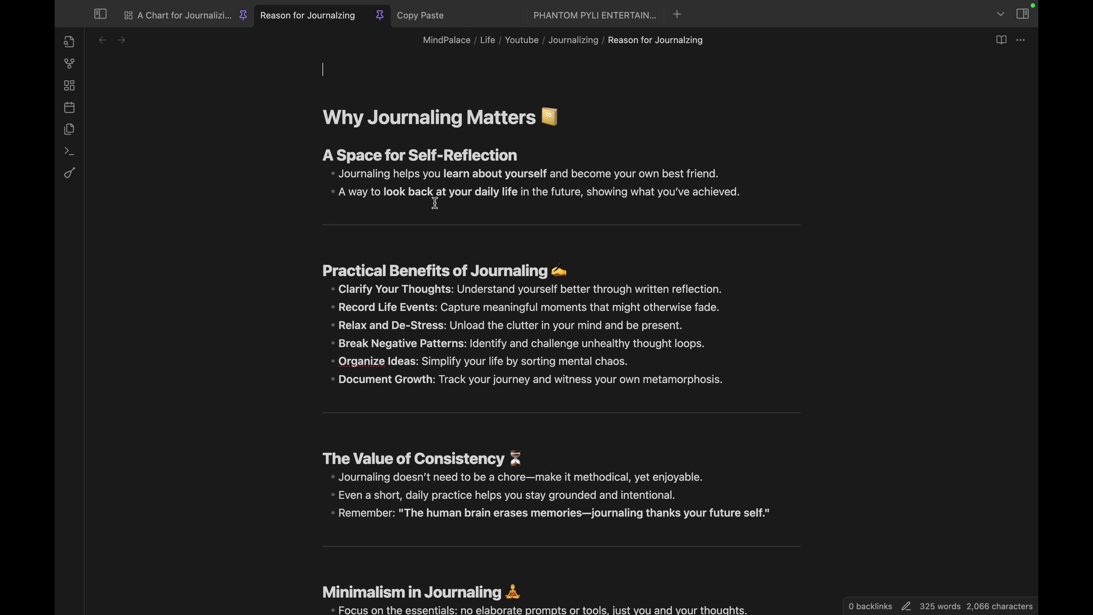
left_click(182, 16)
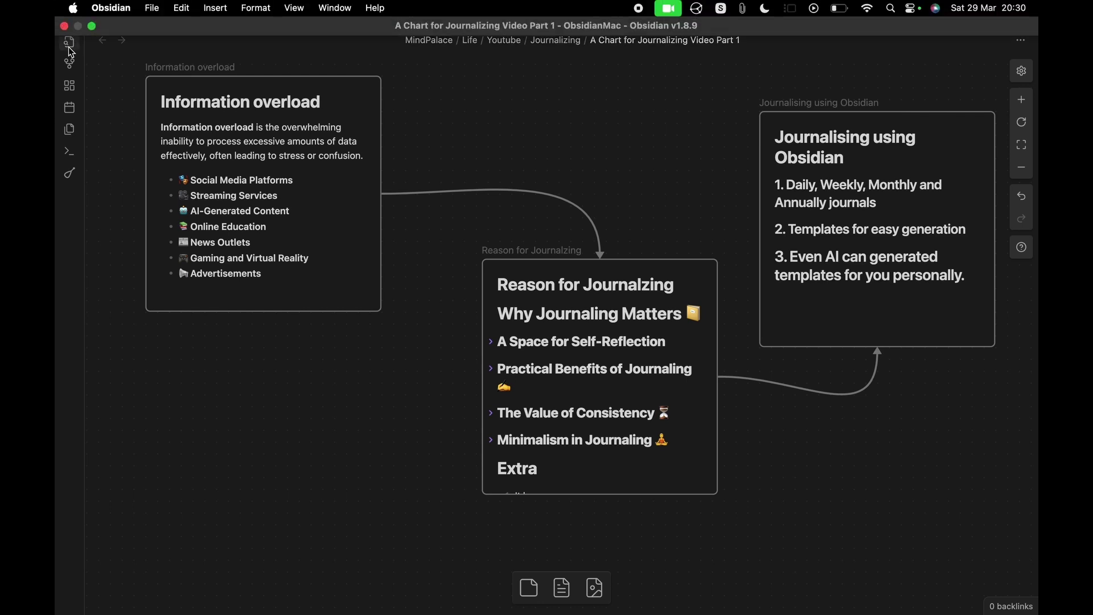
Step: Switch to the browser, search for "obsidian md" and open the Obsidian website
key("ctrl+Right")
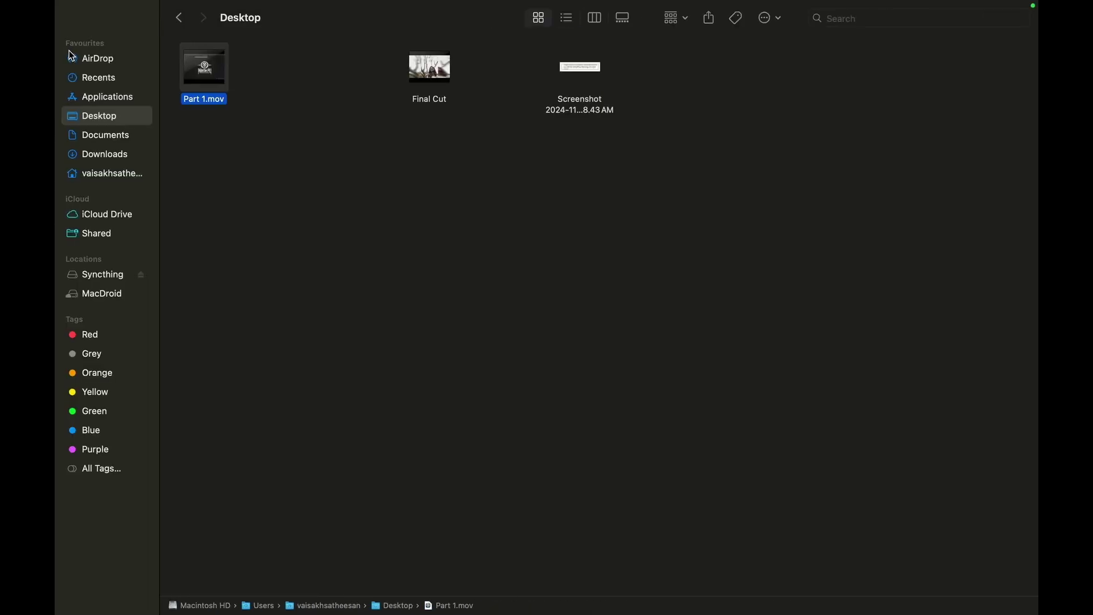
key("ctrl+Up")
left_click(785, 596)
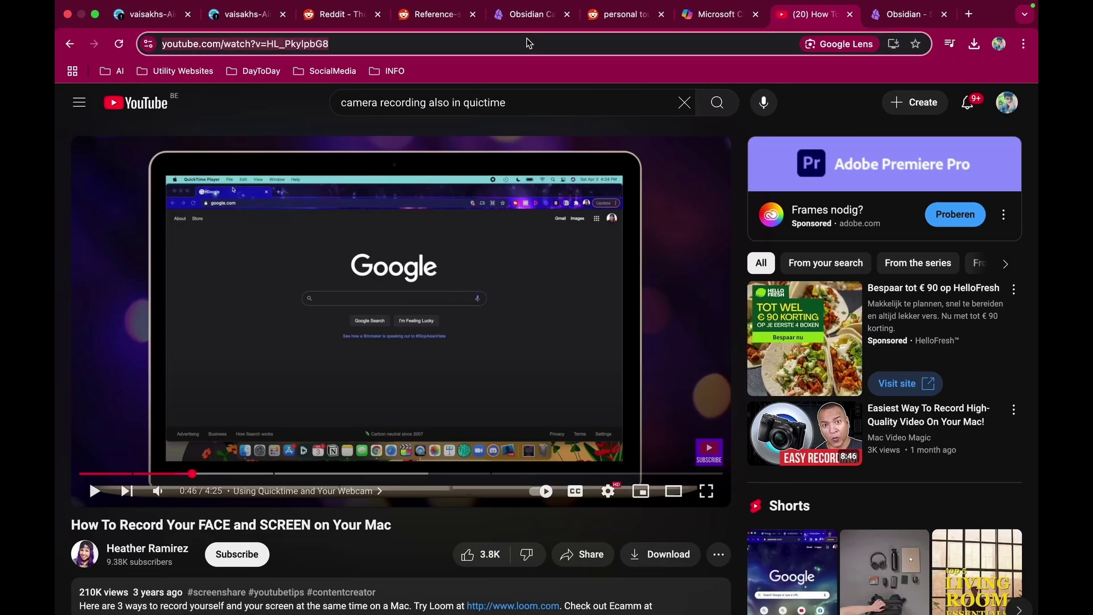
type("obsidian md")
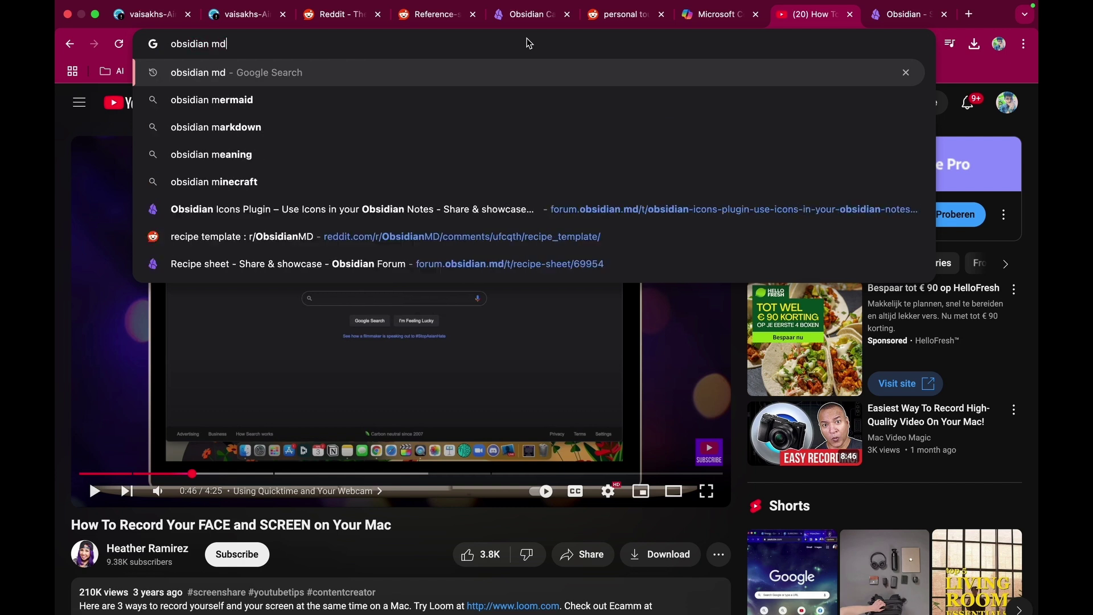
key("Return")
left_click(287, 231)
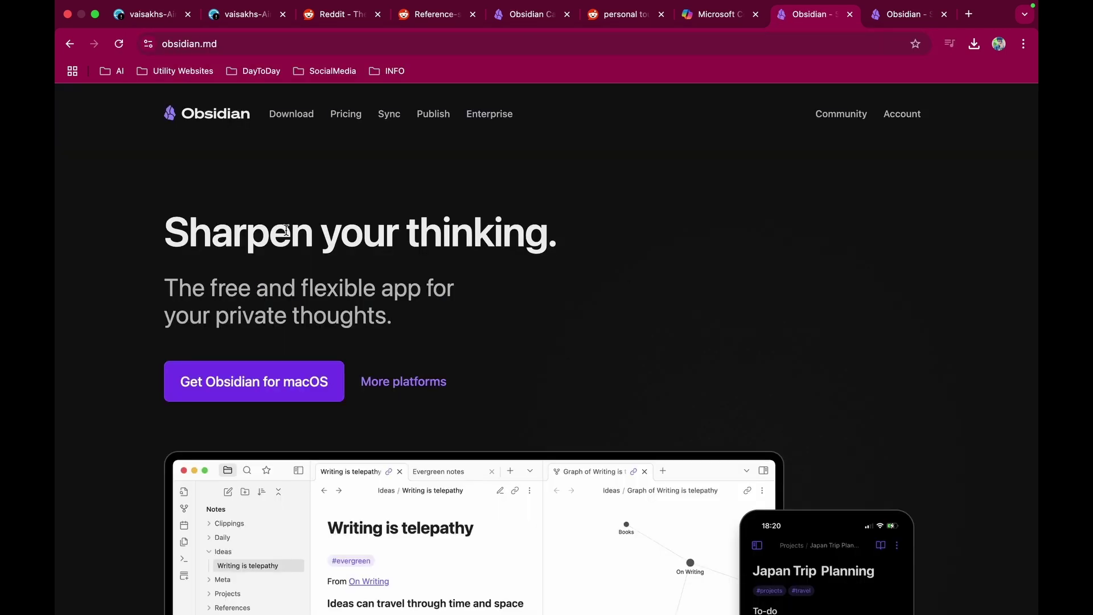
scroll(286, 231, "down", 2)
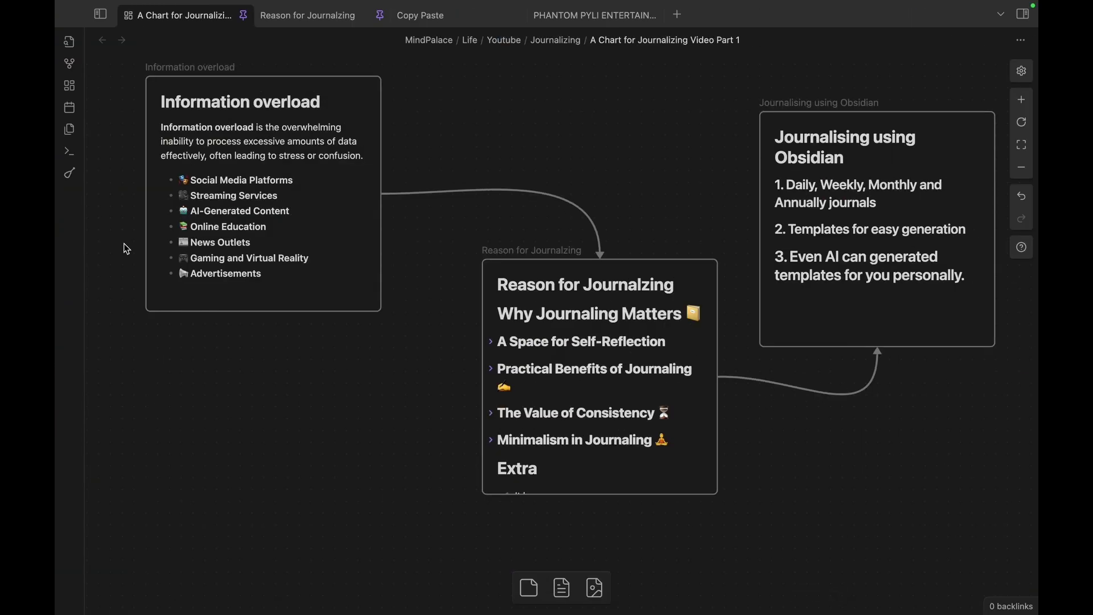
Step: Back in Obsidian, show the file explorer sidebar and check the list of available vaults
left_click(69, 42)
left_click(196, 255)
left_click(101, 14)
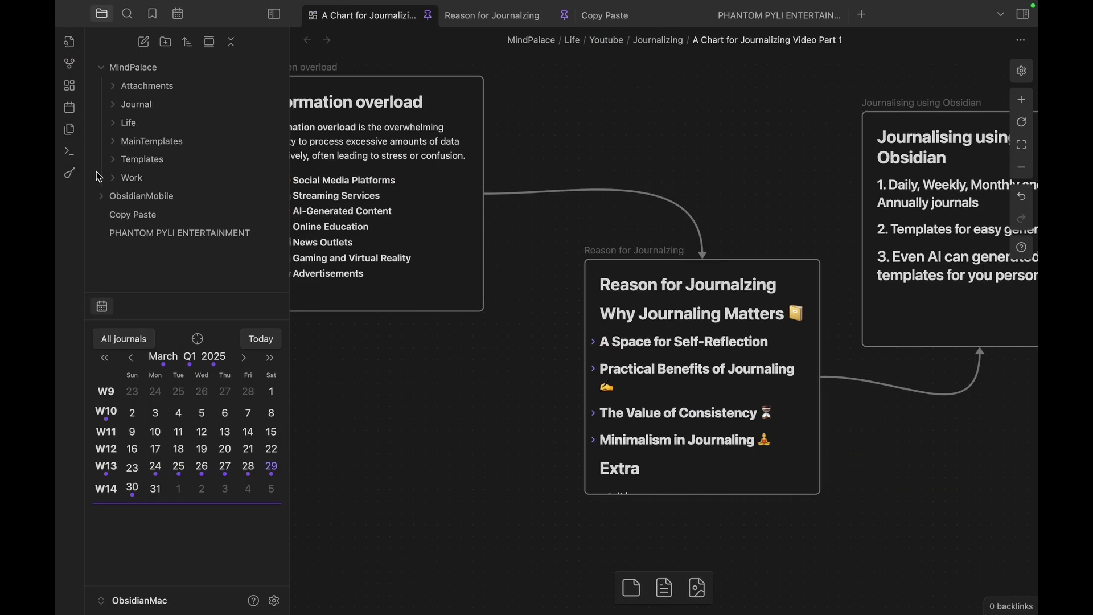
left_click(199, 608)
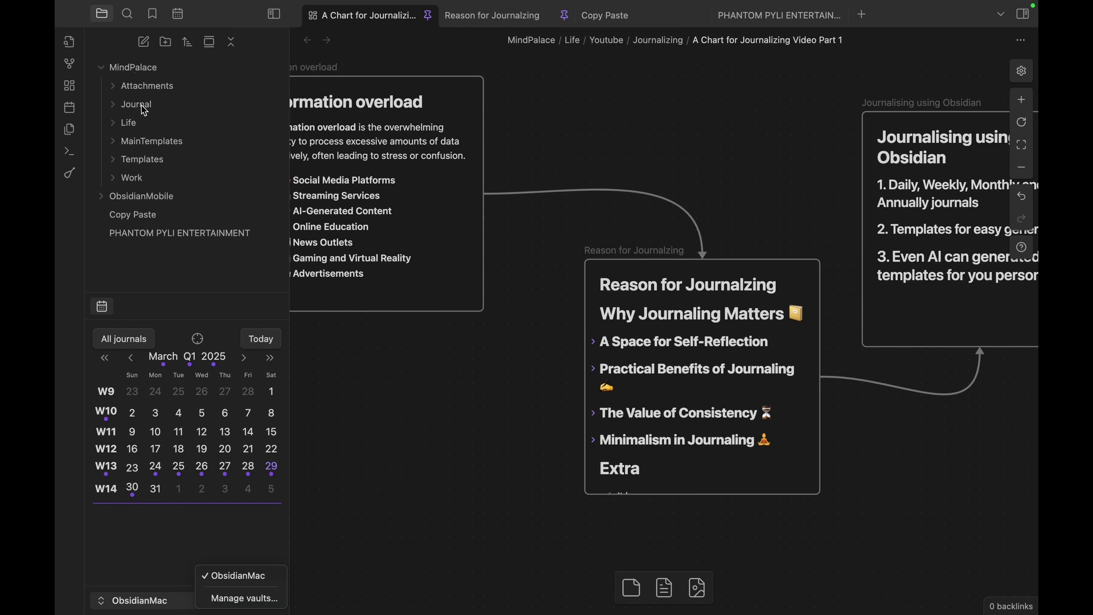
left_click(425, 437)
Step: Expand the Journal folder and look through the dated notes in its Daily subfolder, collapsing the subfolder again
left_click(170, 105)
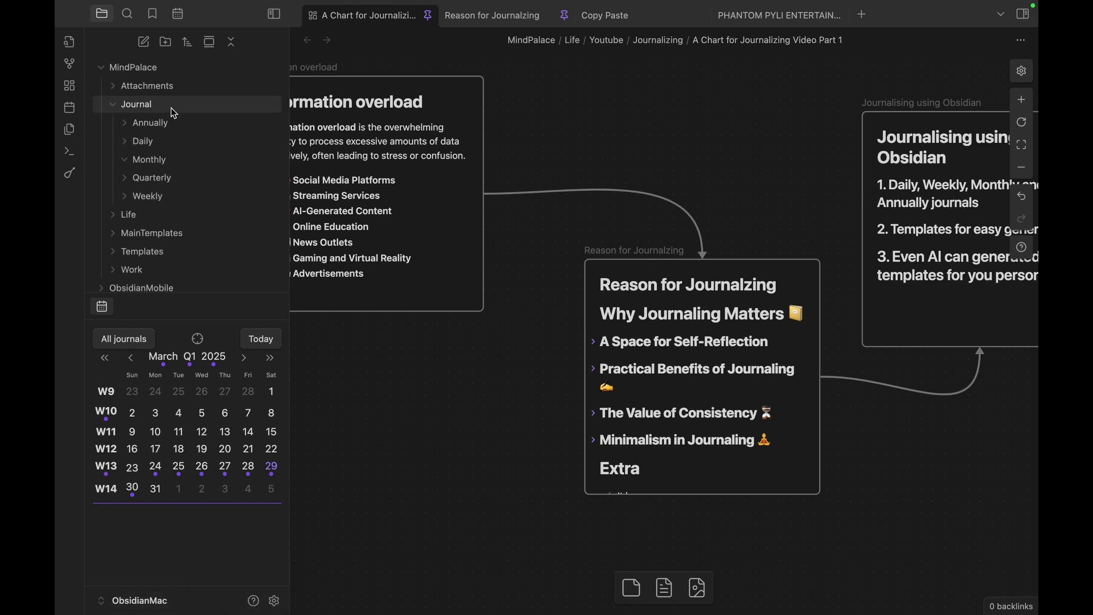
left_click(165, 142)
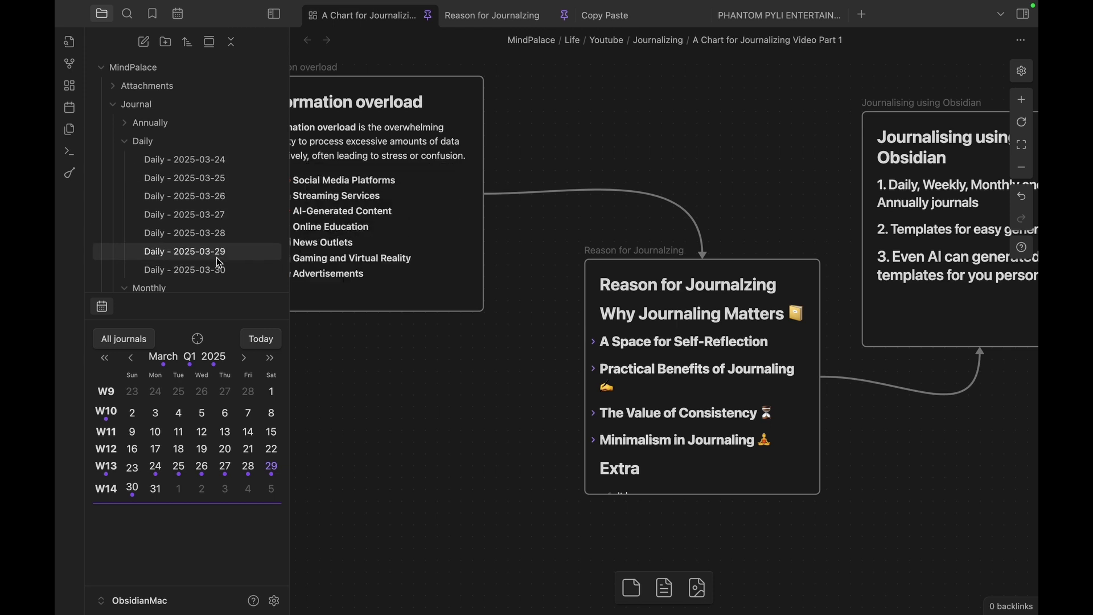
left_click(178, 141)
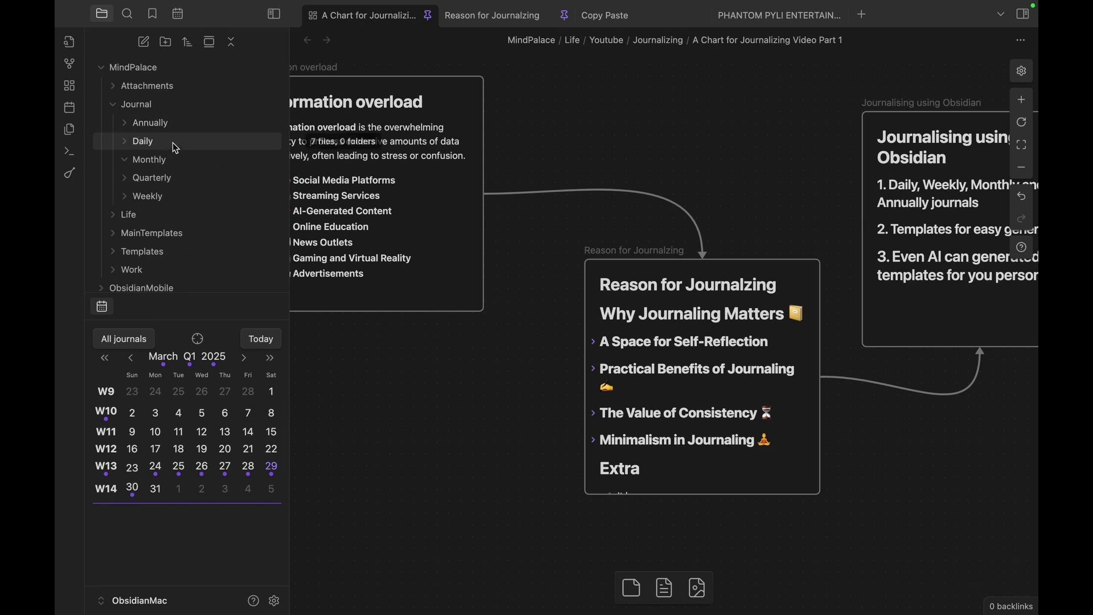
Step: Expand the Templates folder and open the Daily template
scroll(170, 197, "down", 2)
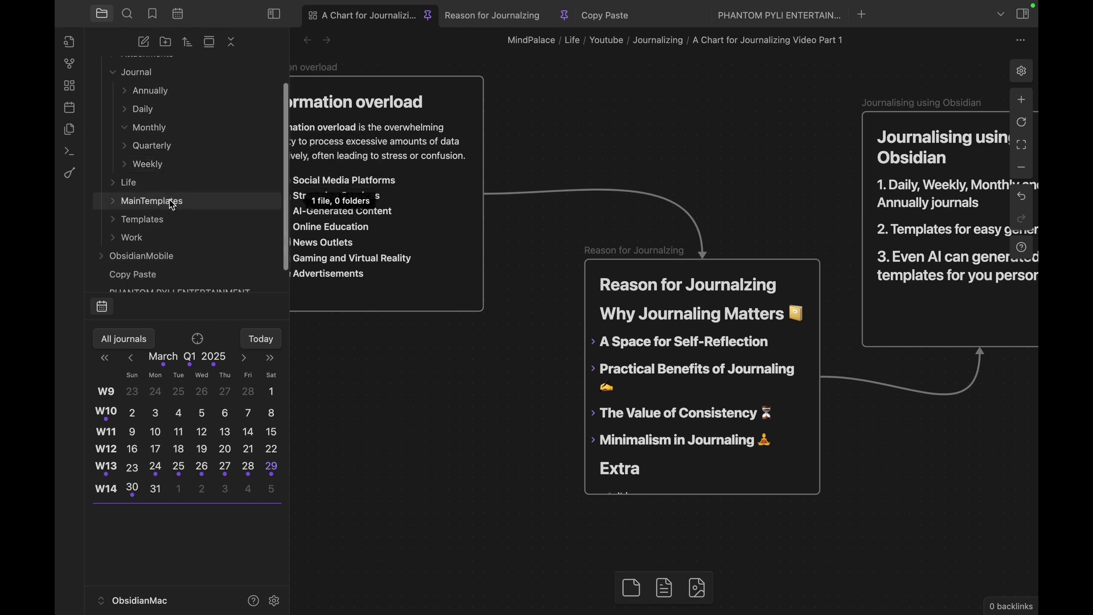
left_click(171, 220)
scroll(175, 225, "down", 3)
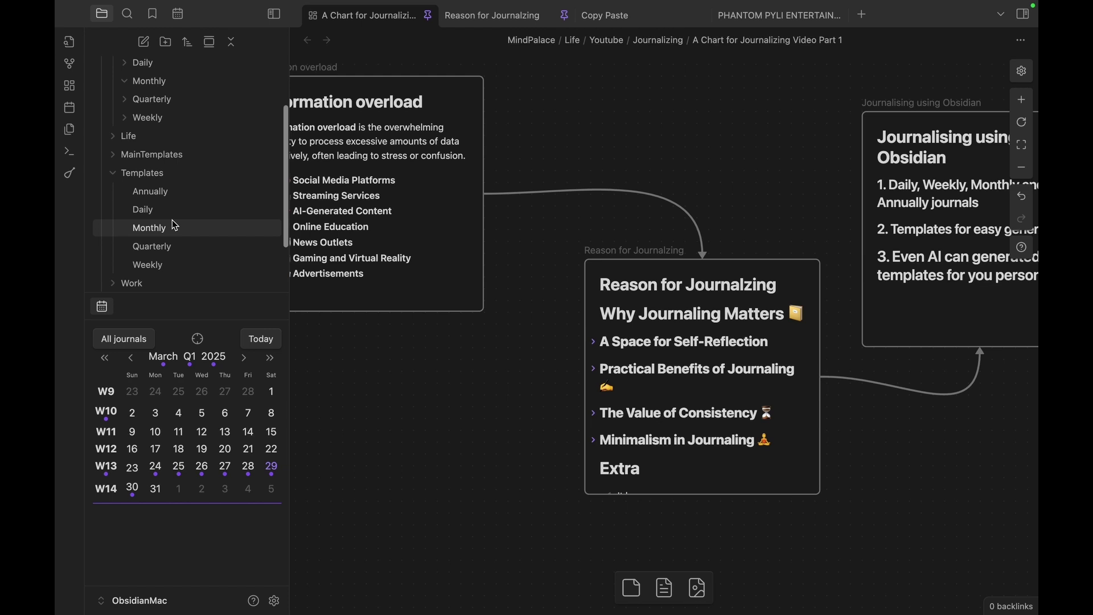
left_click(175, 193)
left_click(176, 210)
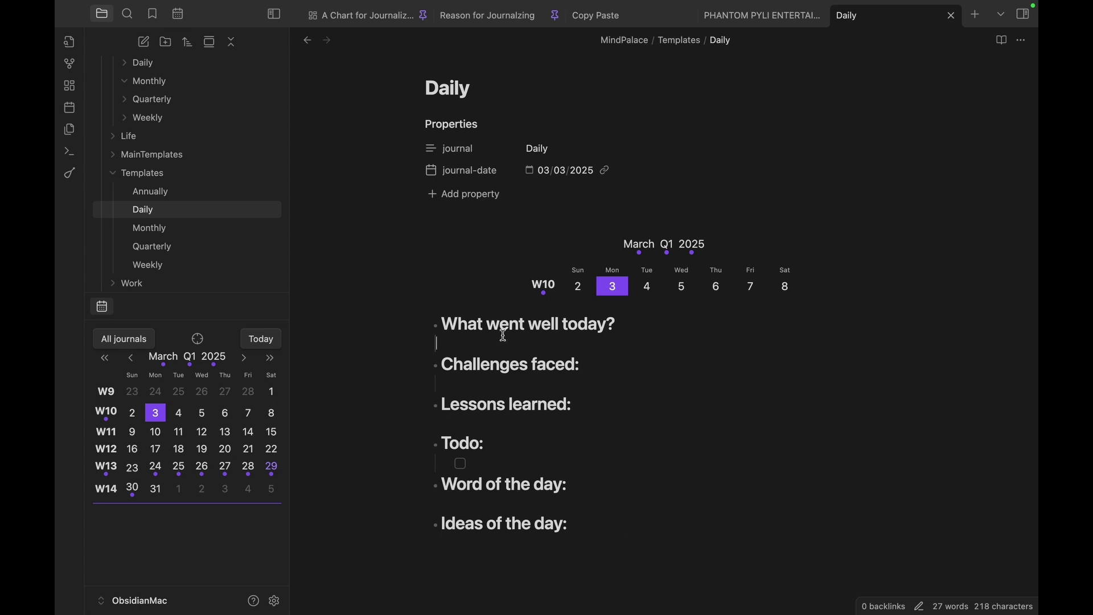
Step: Go through the Daily template's headings from "What went well today?" to "Ideas of the day:" and collapse the Templates folder
left_click_drag(446, 325, 665, 329)
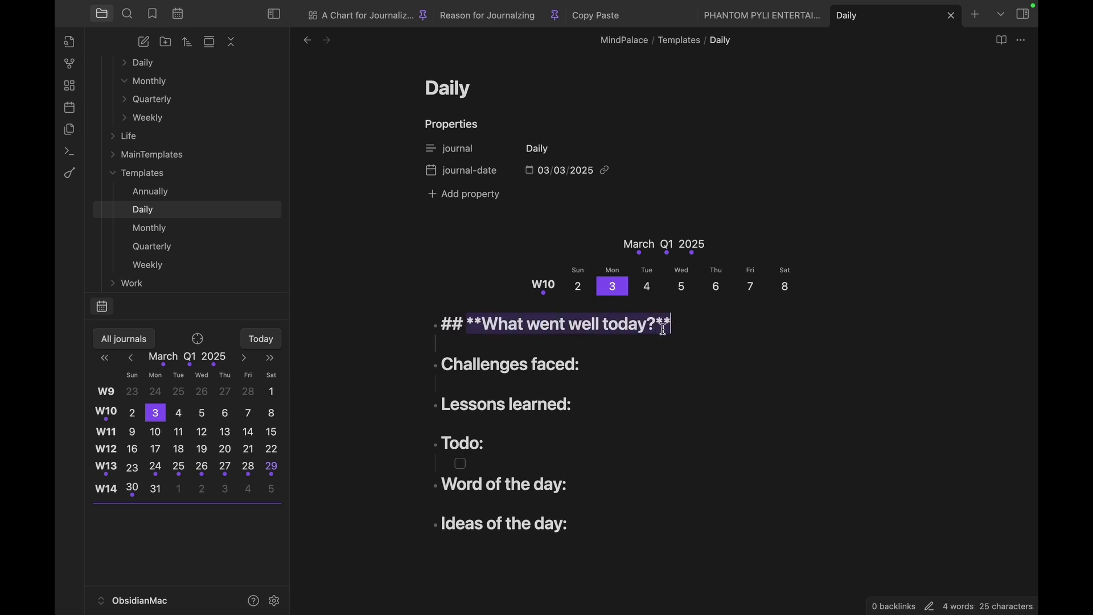
left_click(581, 363)
left_click(590, 406)
left_click(515, 441)
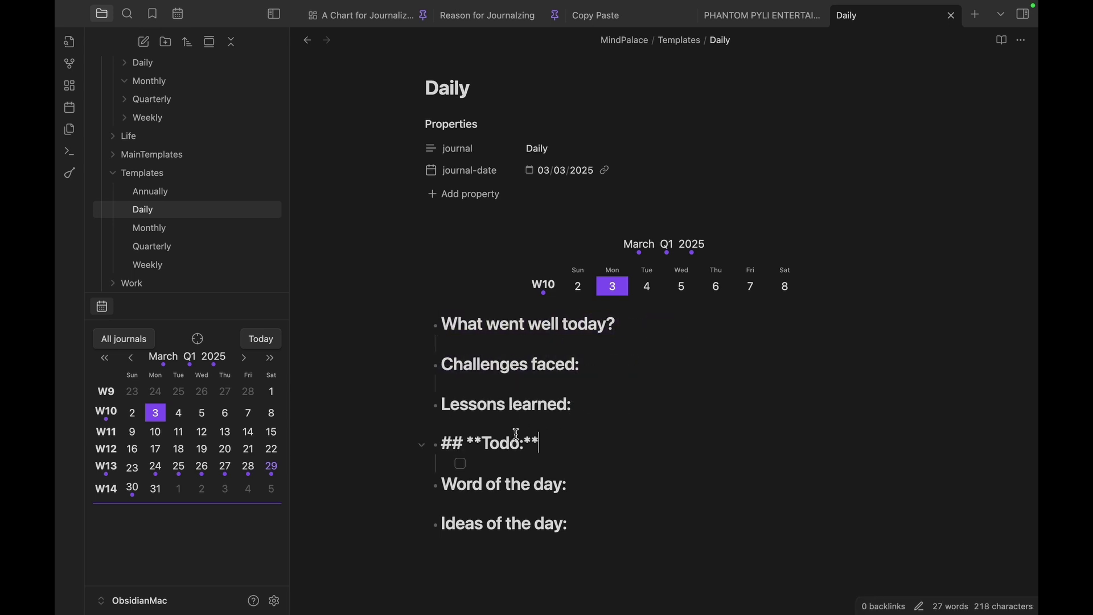
left_click(582, 492)
left_click(582, 522)
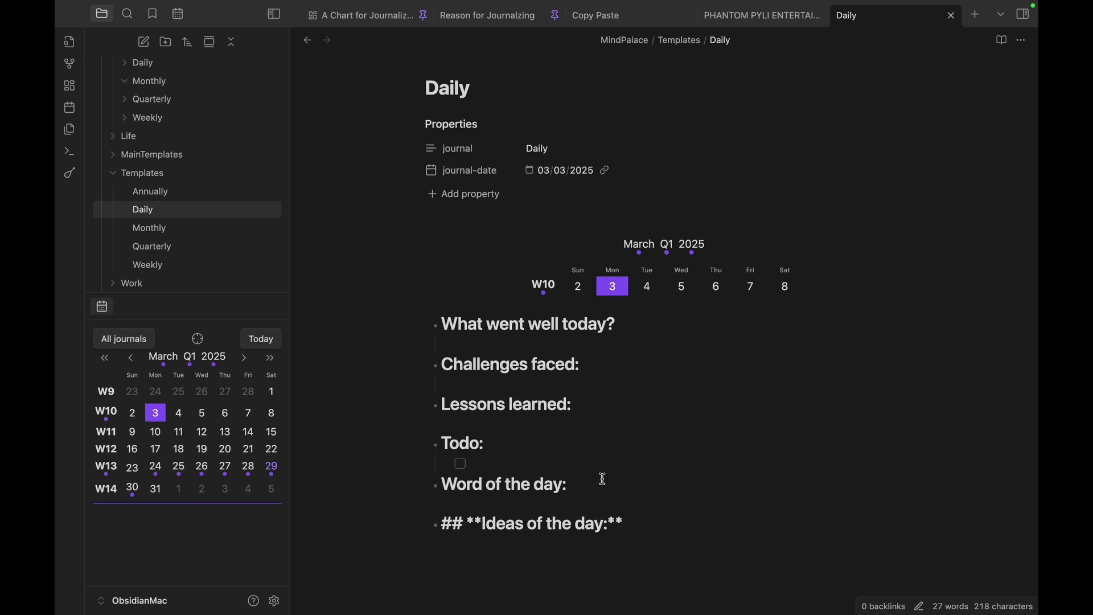
left_click(132, 174)
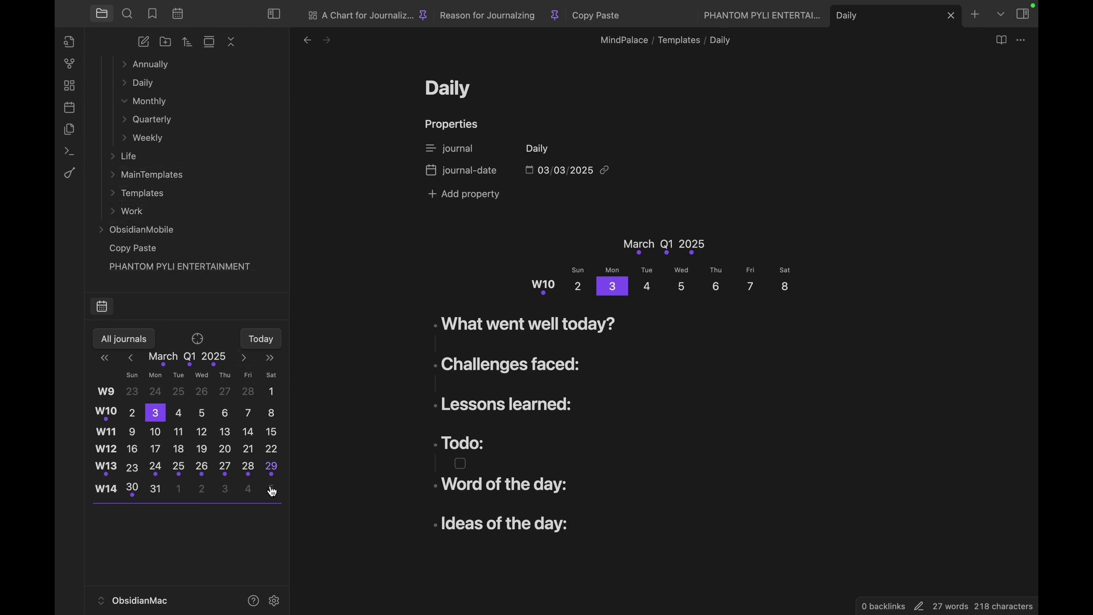
Step: Open the community plugin browser from the vault settings
left_click(275, 601)
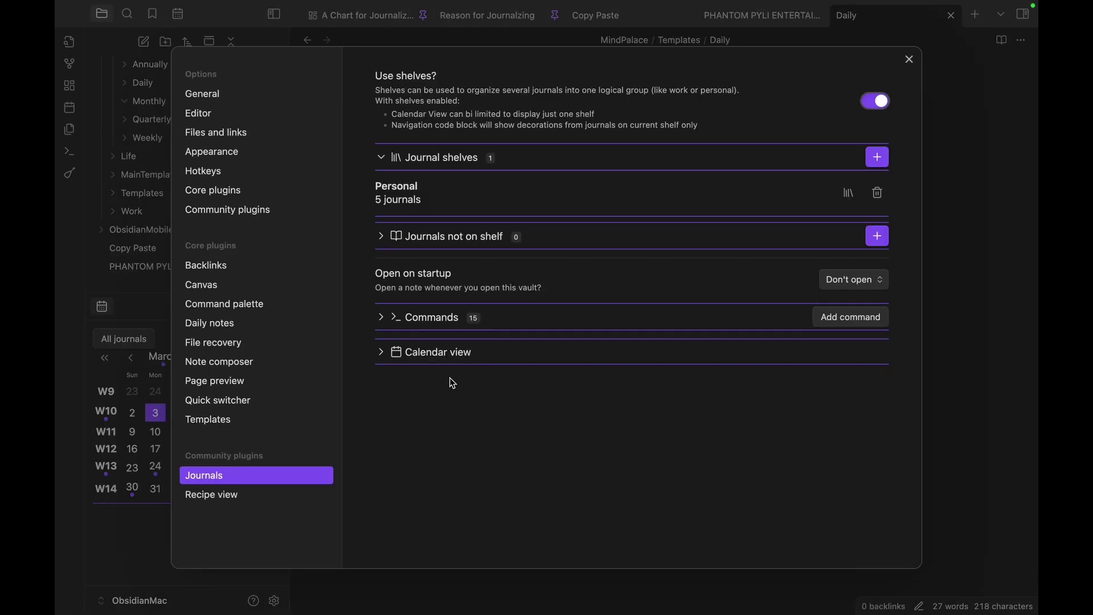
left_click(268, 210)
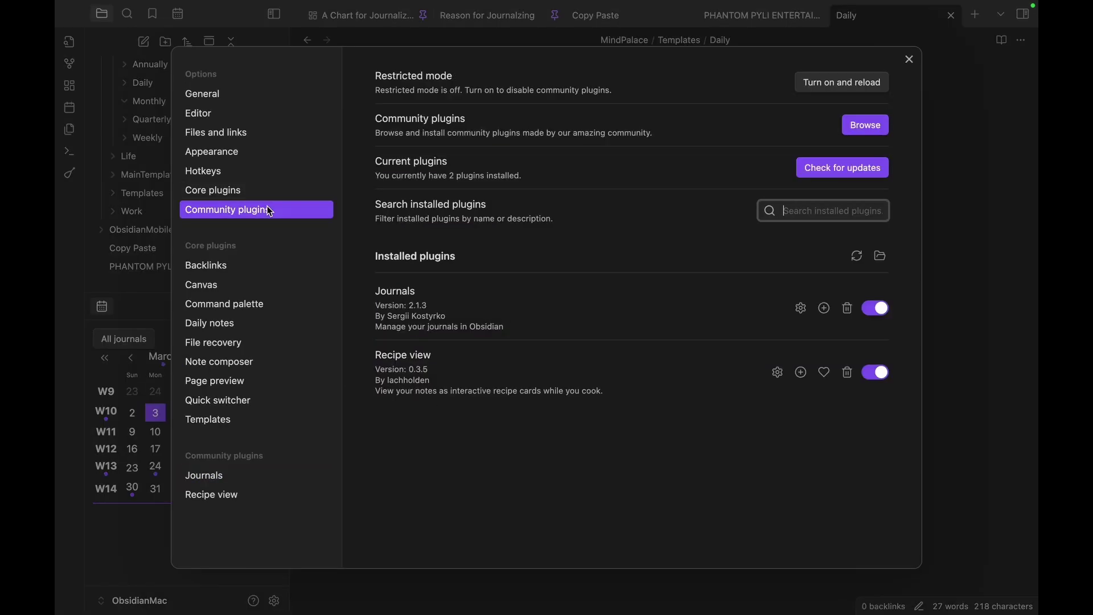
left_click(864, 128)
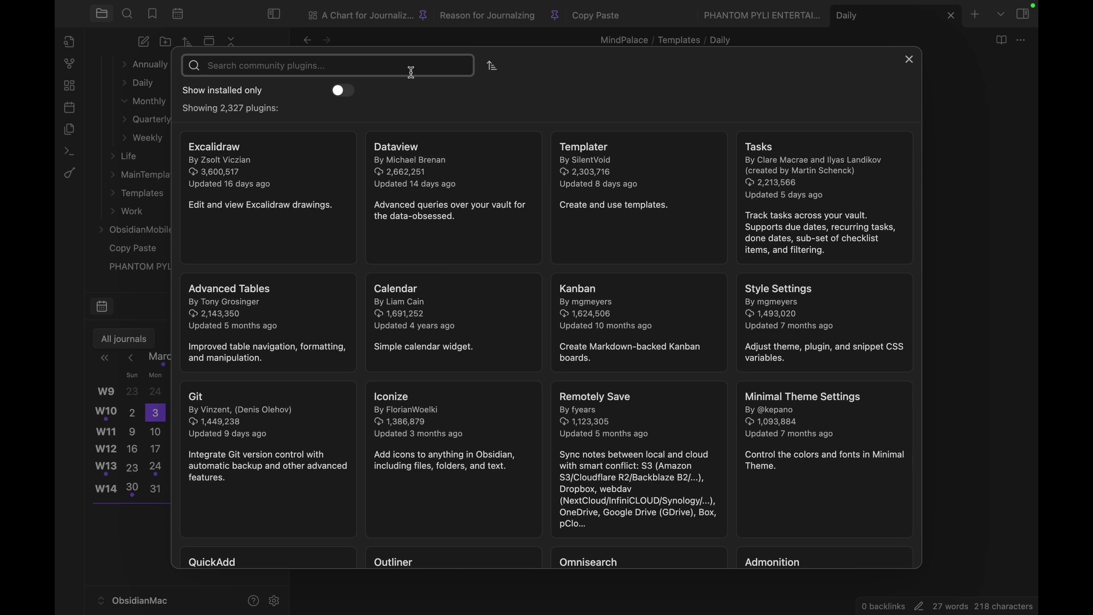
Step: Search the community plugins for "journa" and open the options of the Journals plugin
type("jornal")
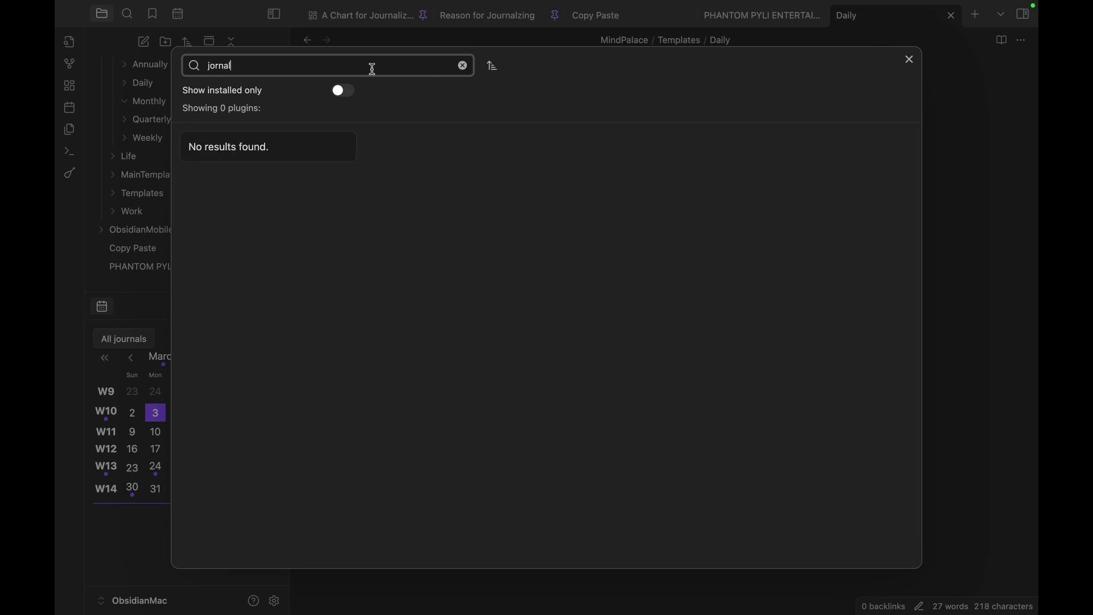
key("BackSpace")
key("BackSpace")
key("BackSpace")
type("urna")
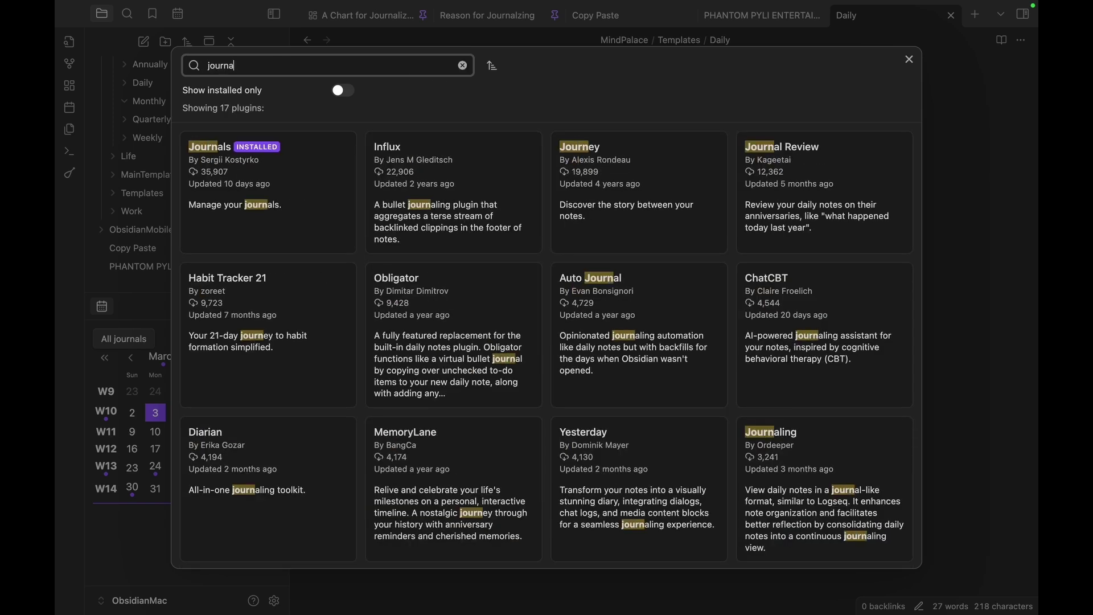
left_click(306, 167)
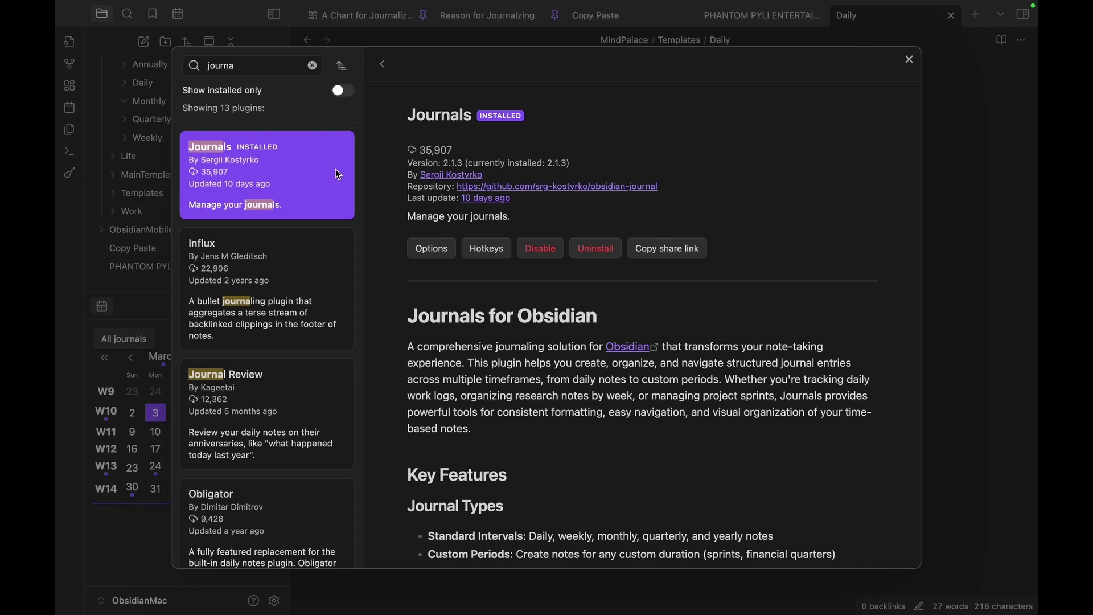
left_click(444, 254)
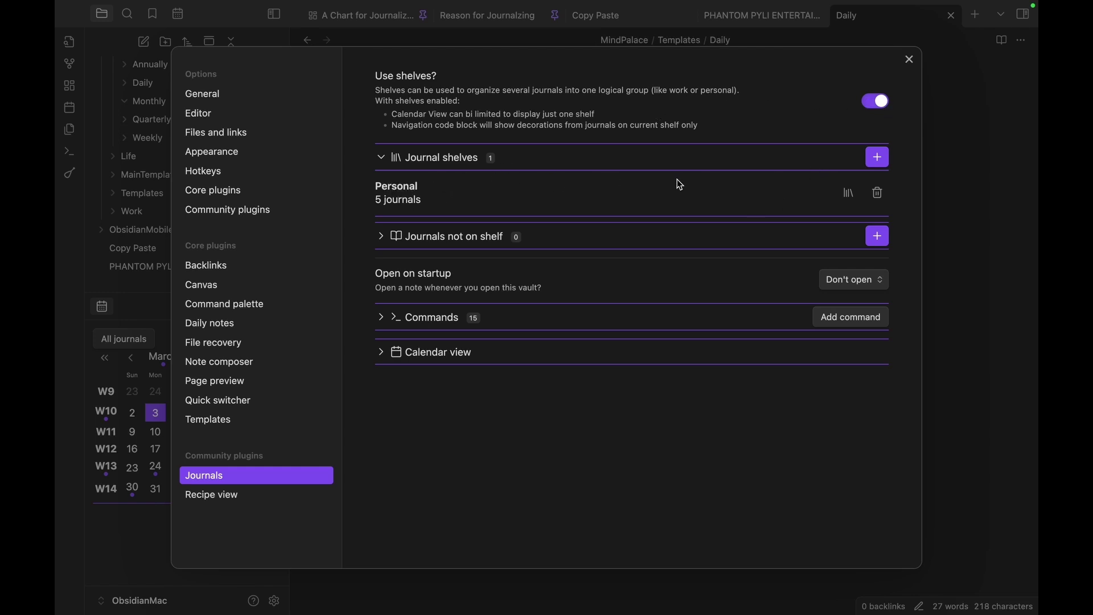
Step: Add a journal shelf named "Public" and open its configuration
left_click(884, 169)
type("Public")
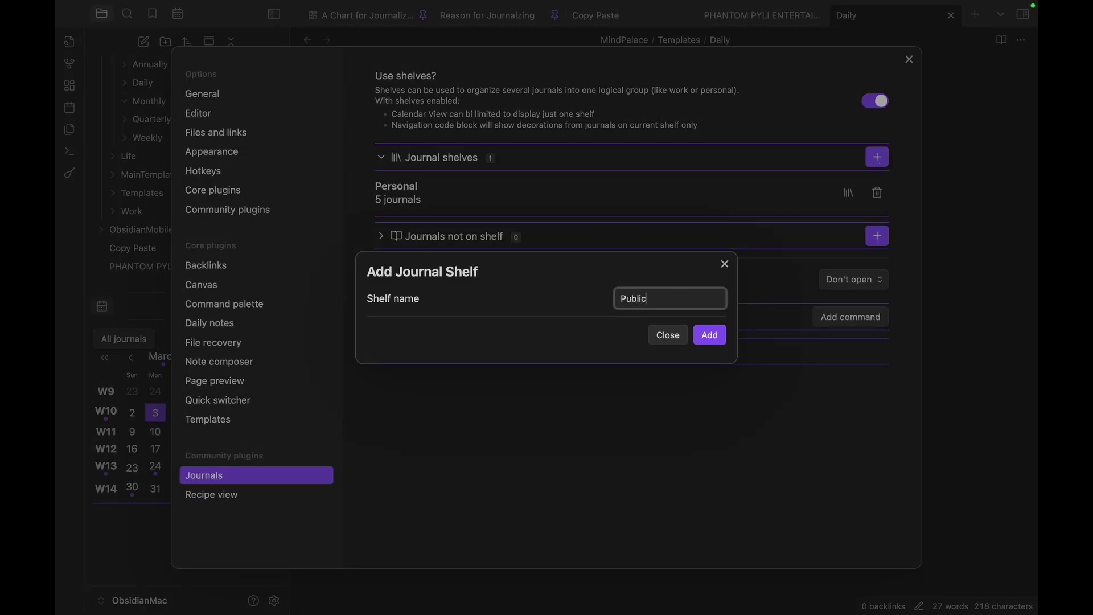
left_click(712, 337)
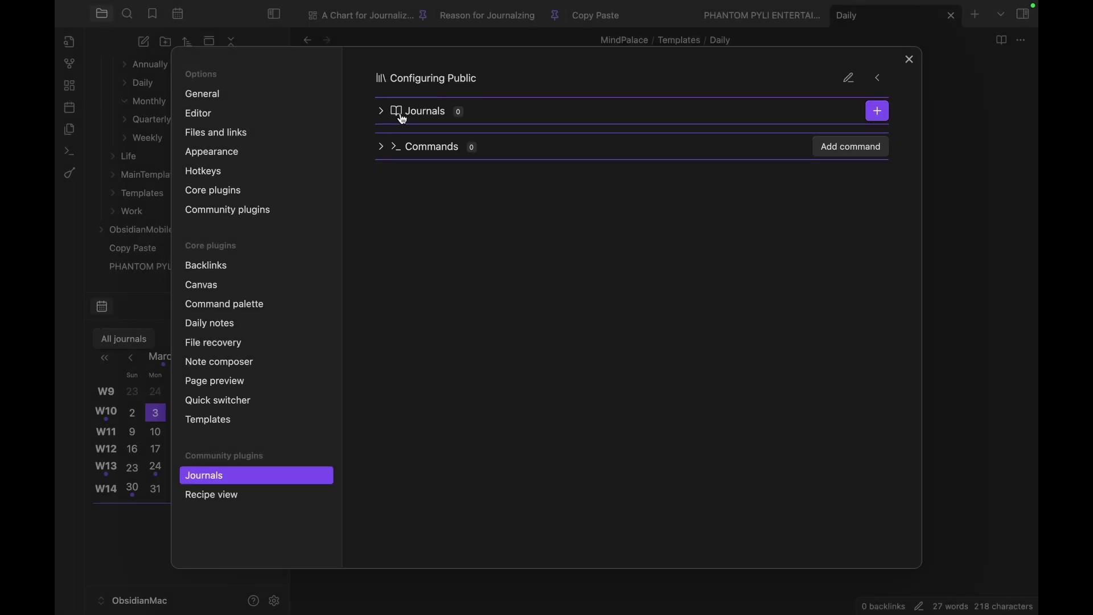
Step: Add a daily journal named "Daily Notes" to the Public shelf and open its configuration
left_click(880, 120)
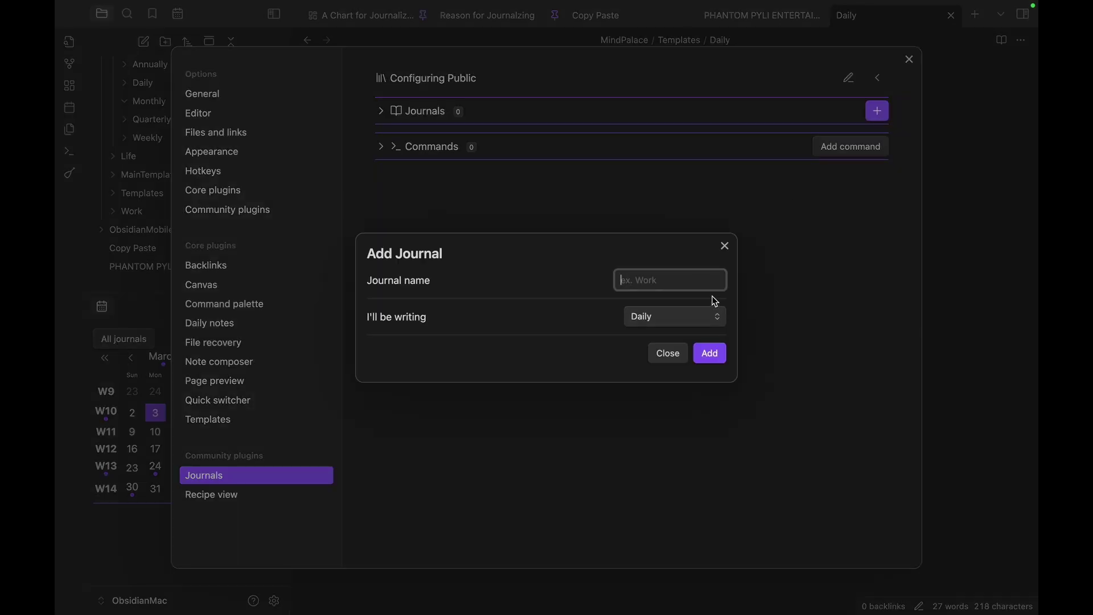
type("Daily Notes")
left_click(714, 354)
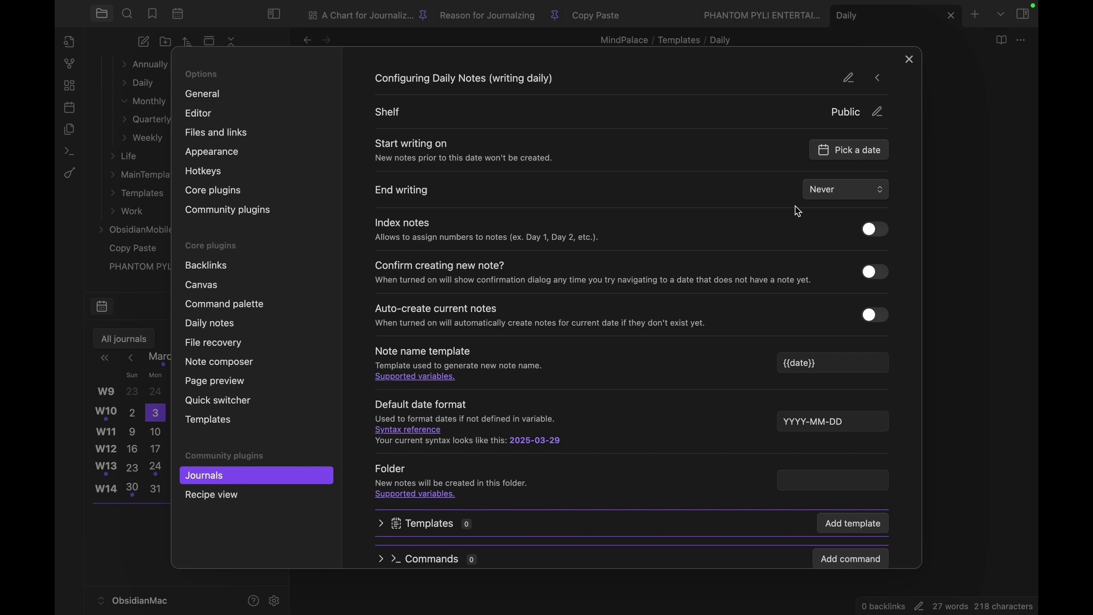
Step: Set the Daily Notes journal's note name template to "{{journal_name}} - {{date}}" using the supported variable reference
scroll(523, 282, "down", 3)
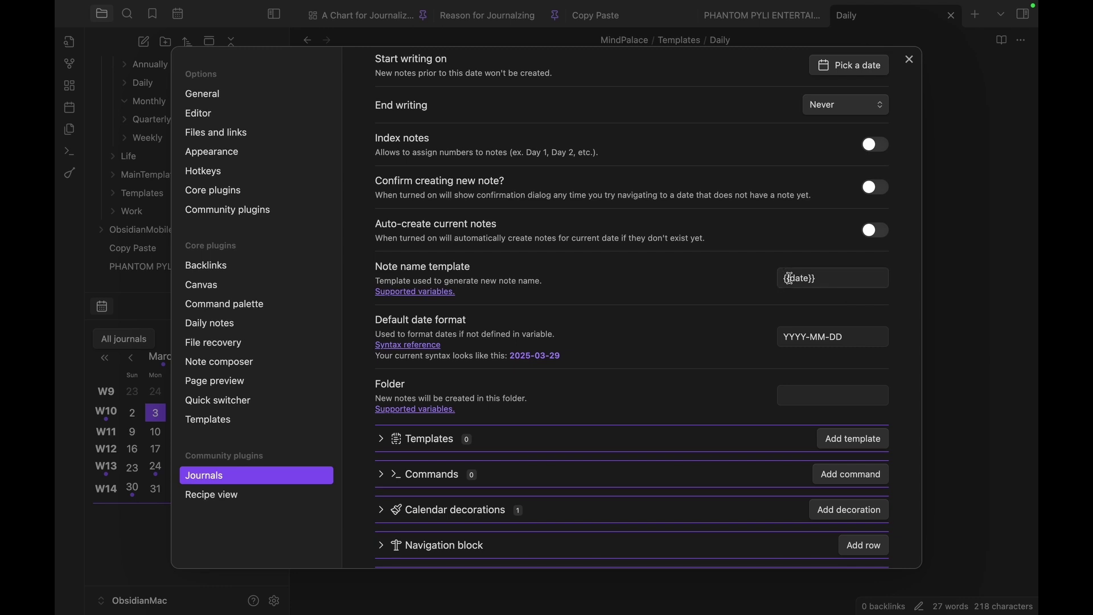
left_click(454, 292)
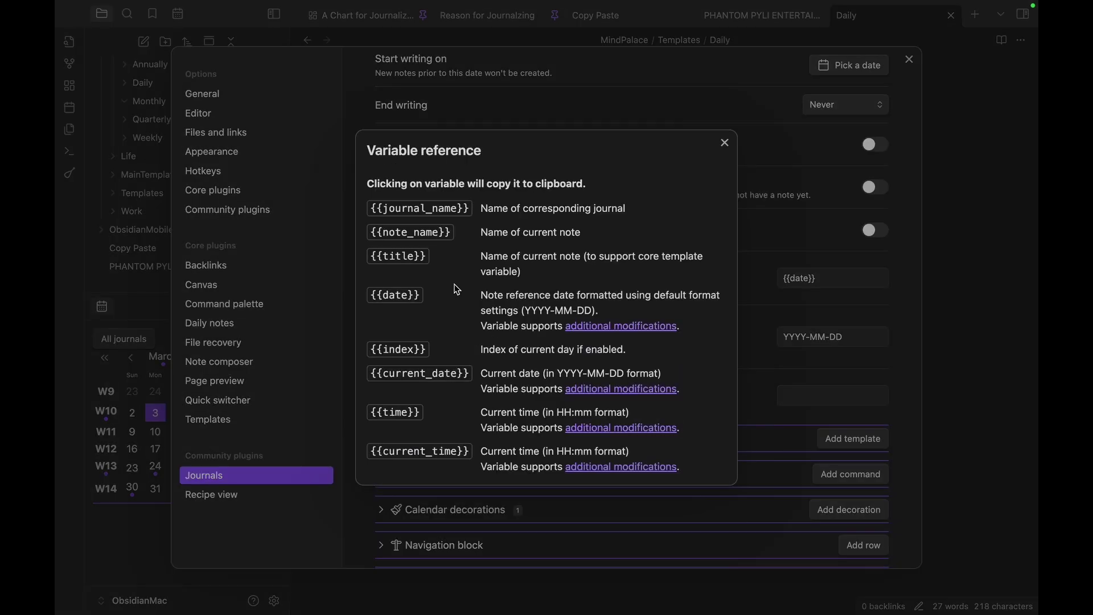
left_click(451, 212)
left_click(793, 304)
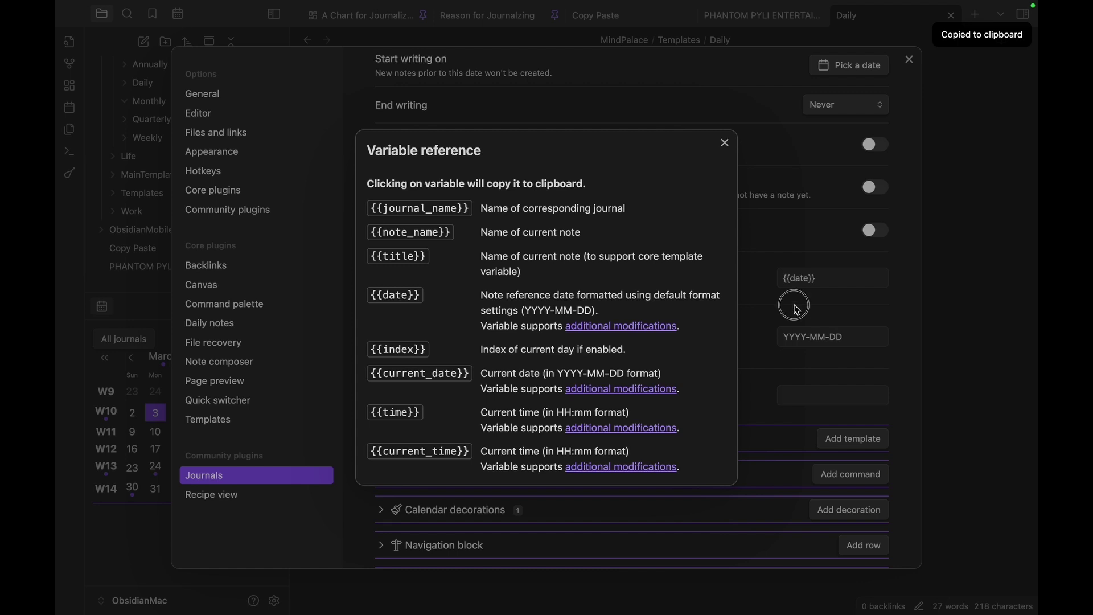
scroll(734, 215, "up", 3)
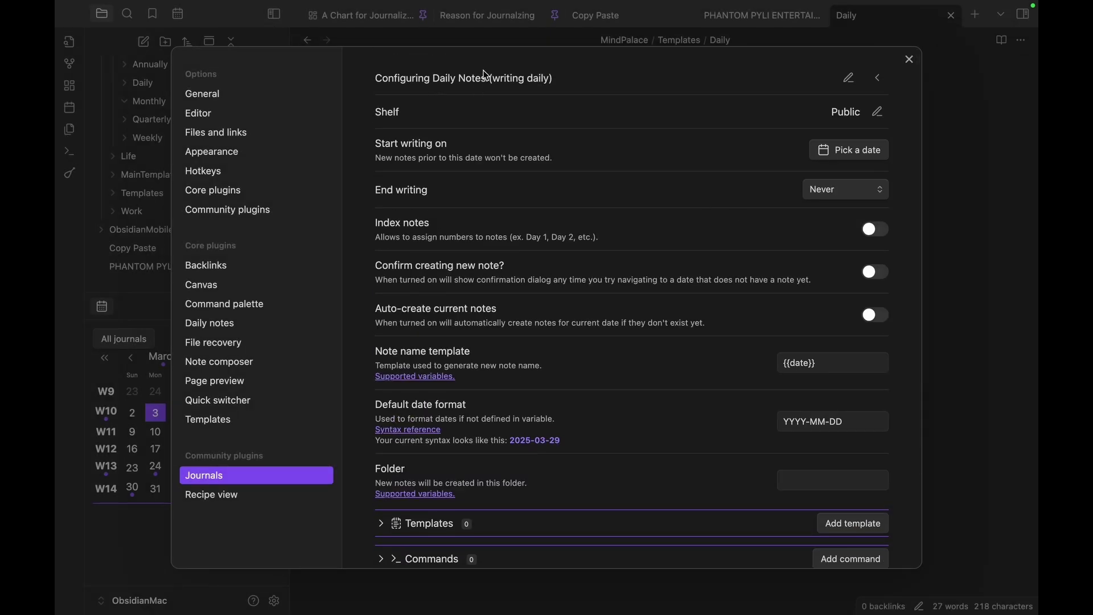
left_click(786, 368)
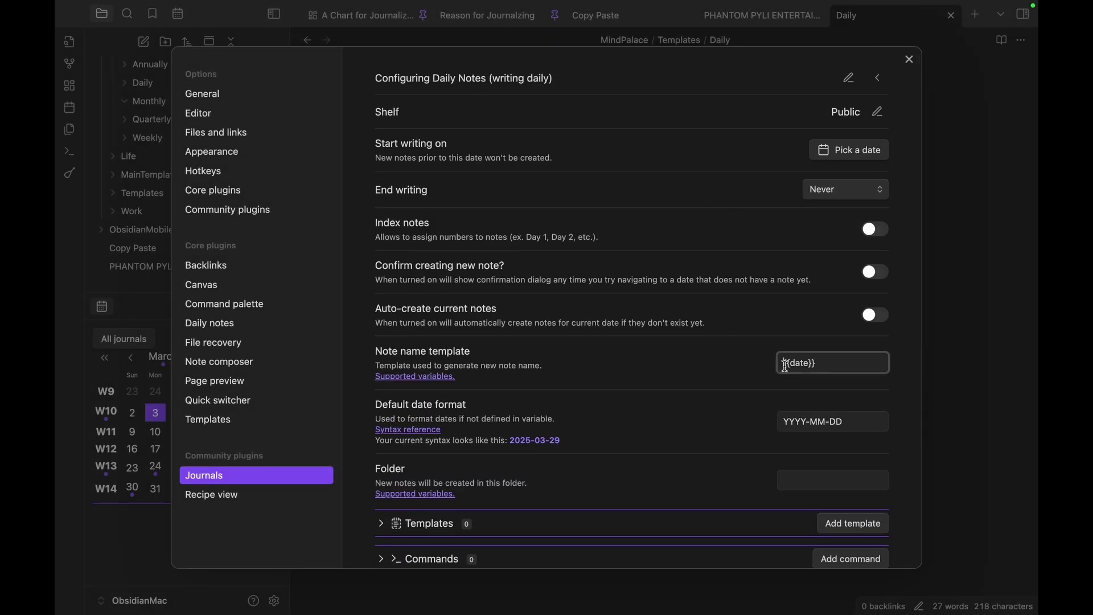
key("super+v")
type("-")
scroll(816, 368, "down", 2)
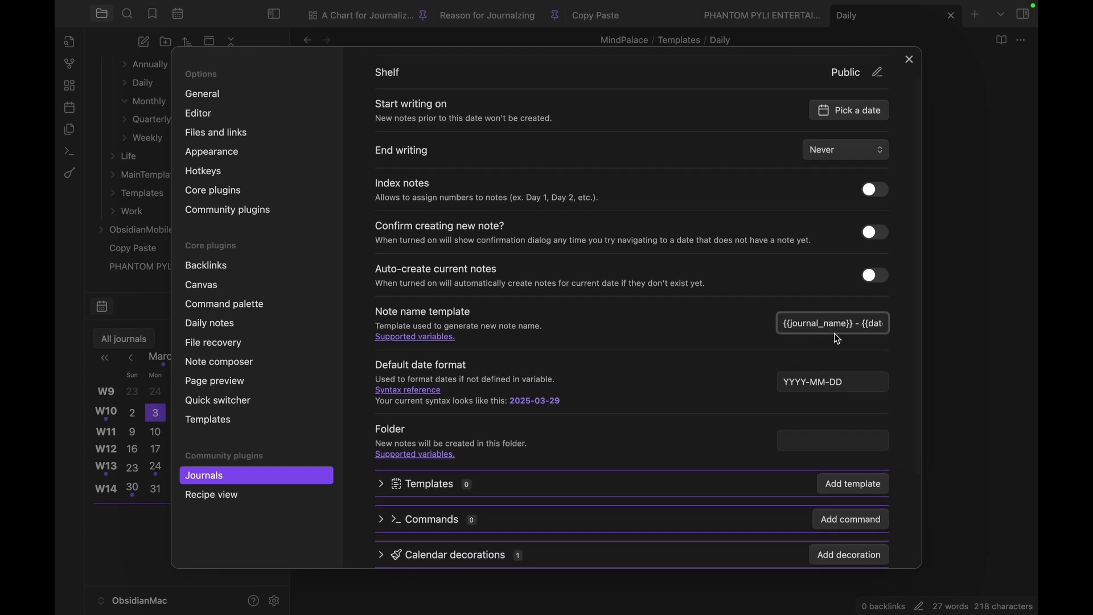
Step: Leave the journal settings and select the path MindPalace/Journal/Annually in the Copy Paste note
scroll(815, 334, "down", 5)
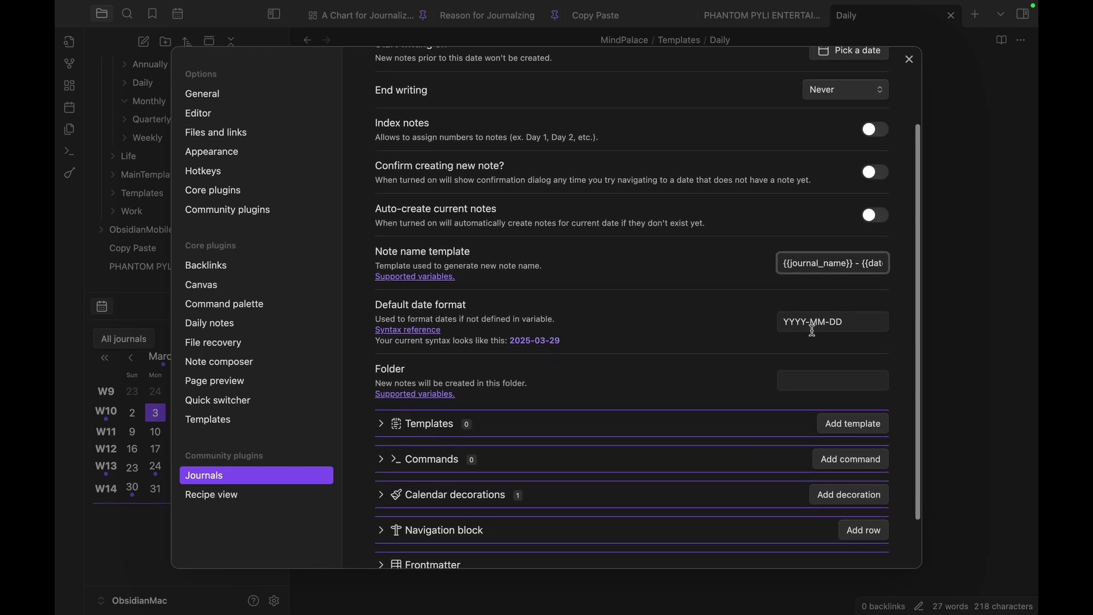
left_click(814, 330)
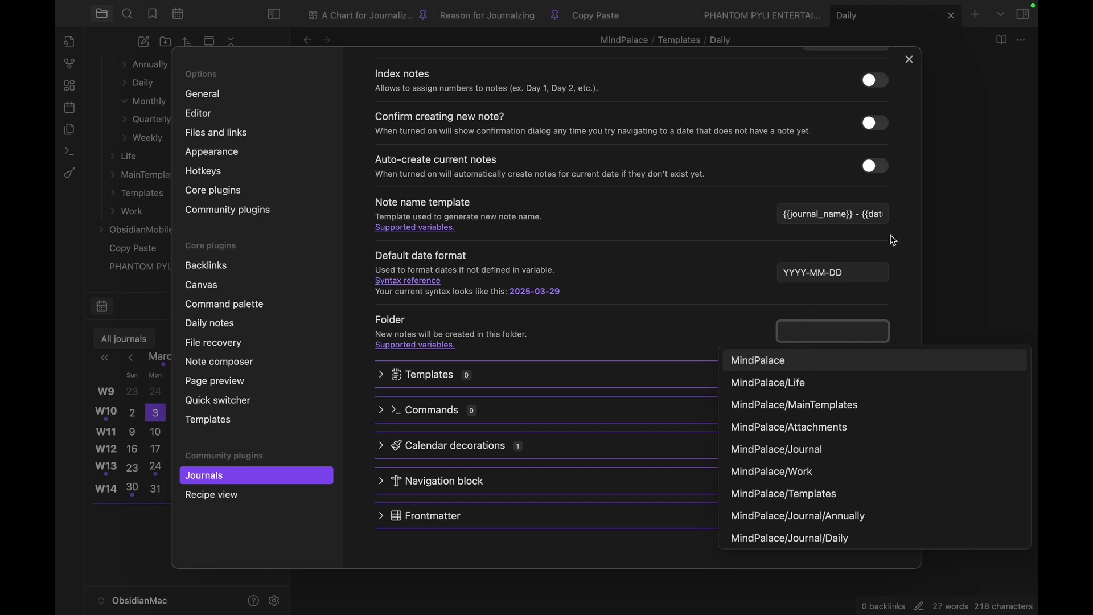
left_click(909, 59)
left_click(603, 18)
left_click_drag(567, 135, 422, 134)
Step: Create a folder named "Public" inside the MindPalace folder
scroll(171, 137, "up", 3)
left_click(156, 107)
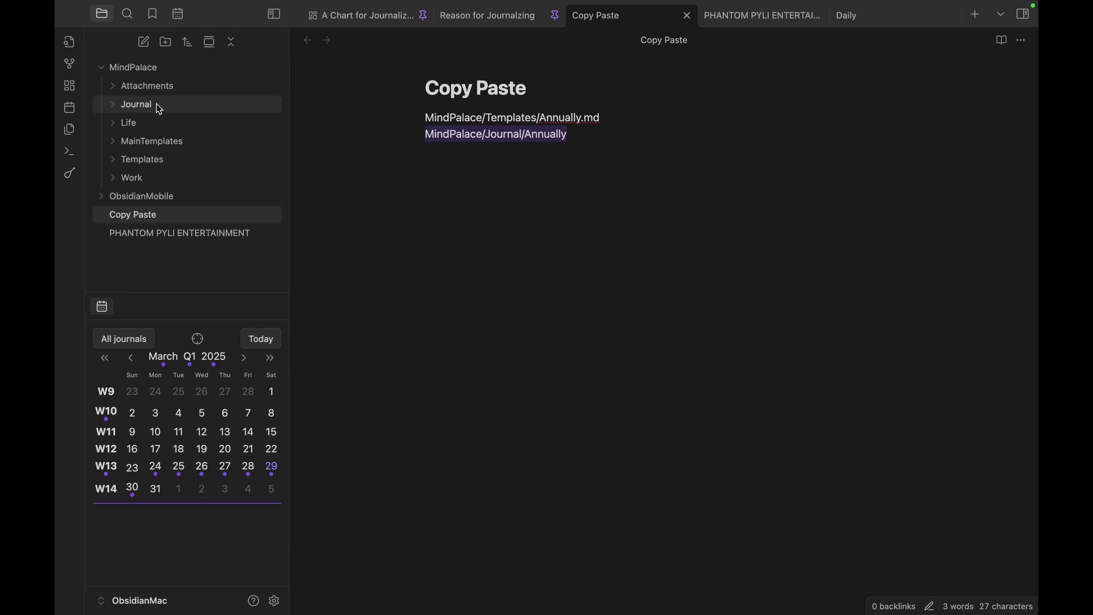
right_click(160, 70)
left_click(188, 93)
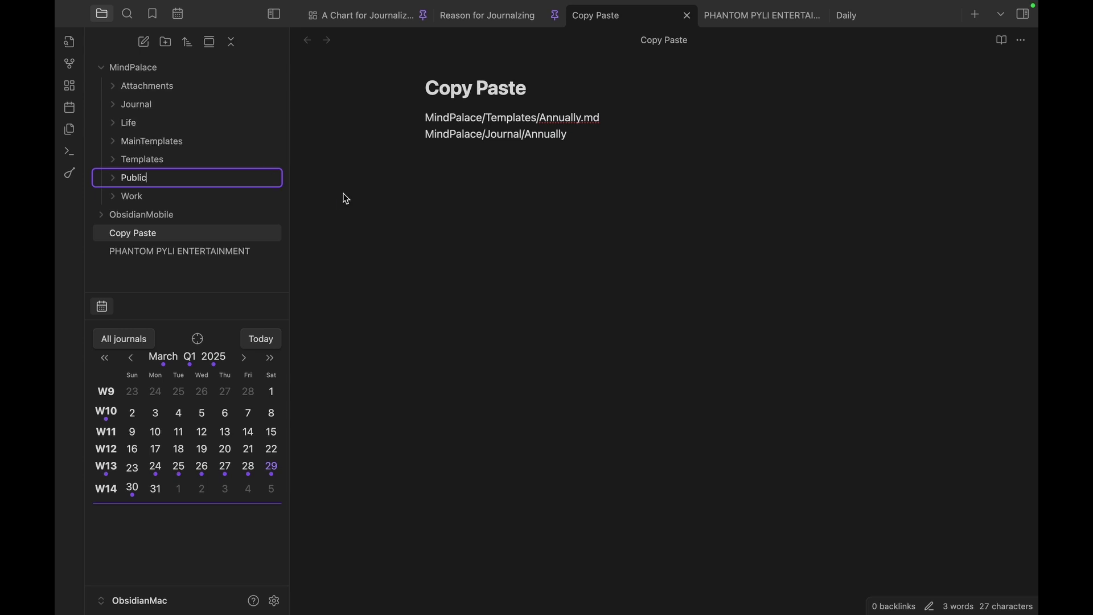
key("Return")
right_click(167, 162)
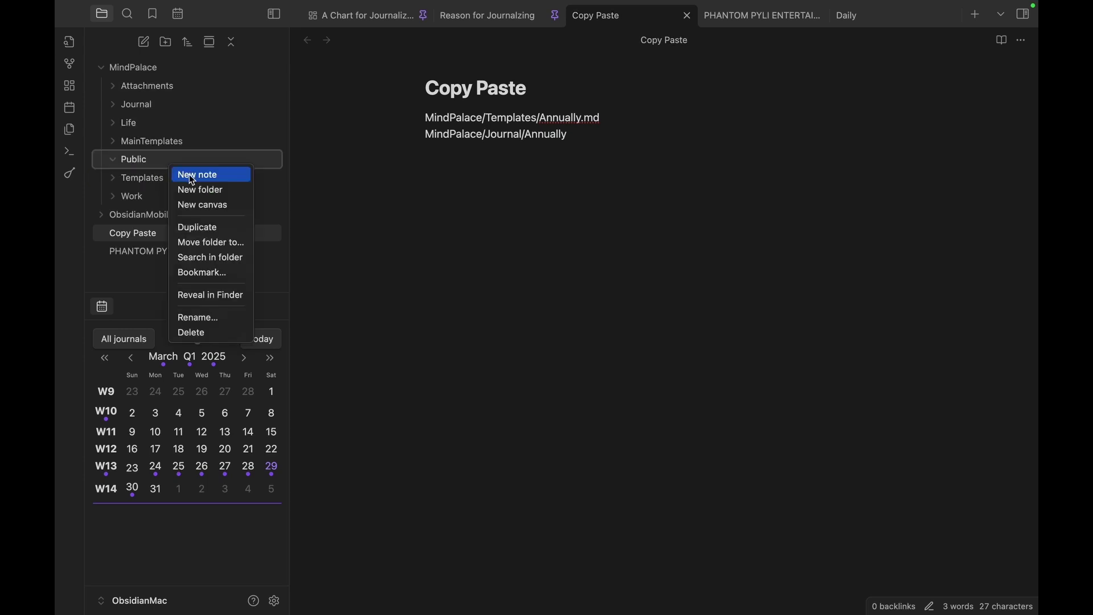
left_click(192, 179)
type("D")
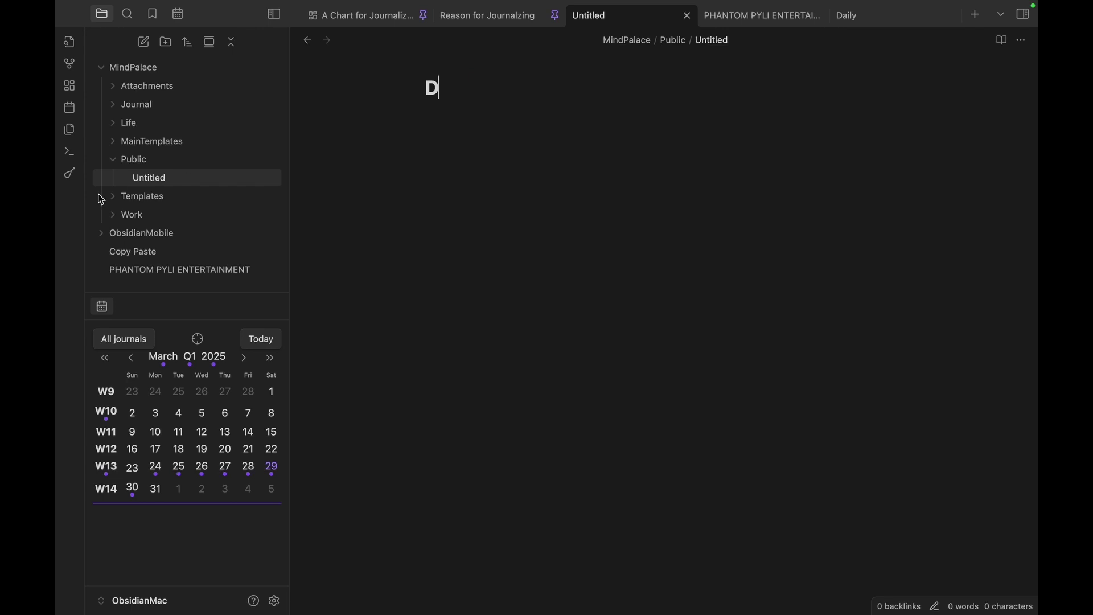
type("aily")
key("Return")
right_click(173, 179)
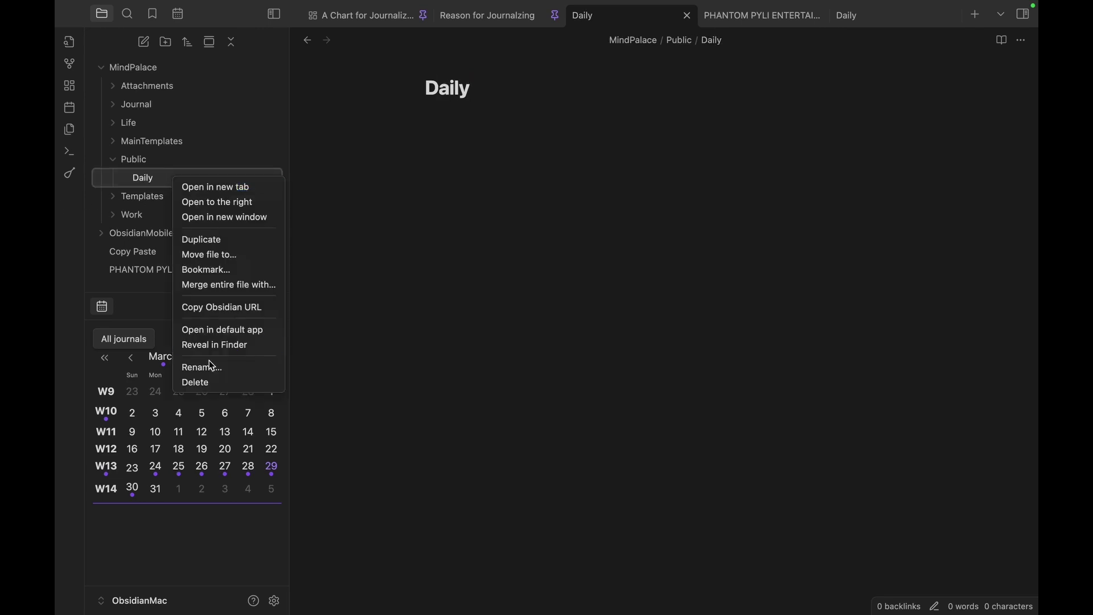
left_click(210, 382)
Step: Create two subfolders named "Daily" and "Weekly" inside the Public folder
right_click(167, 164)
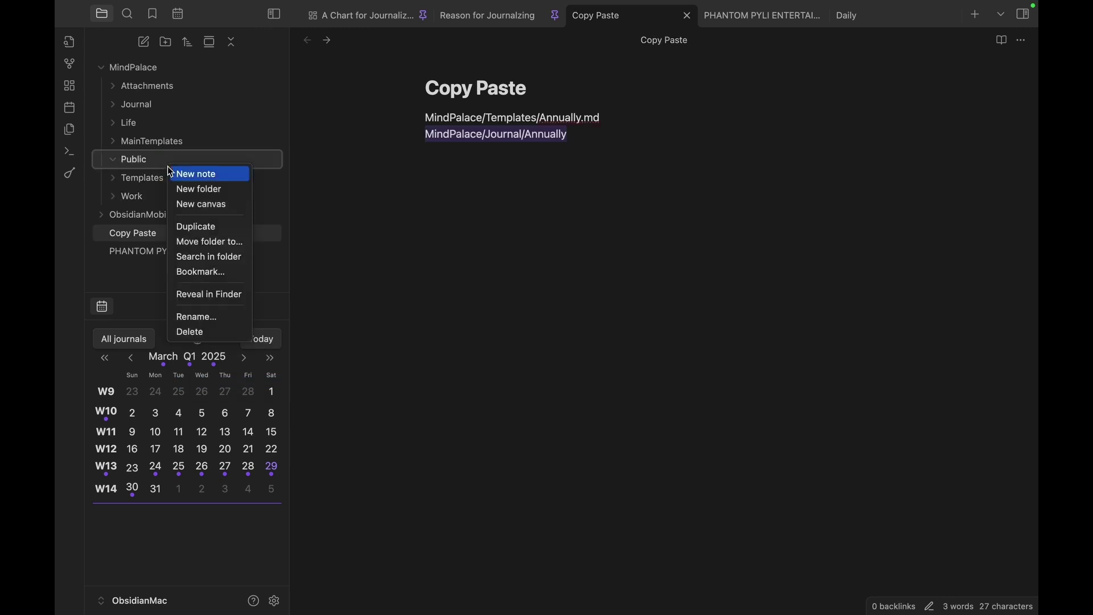
left_click(196, 190)
type("Daily")
key("Return")
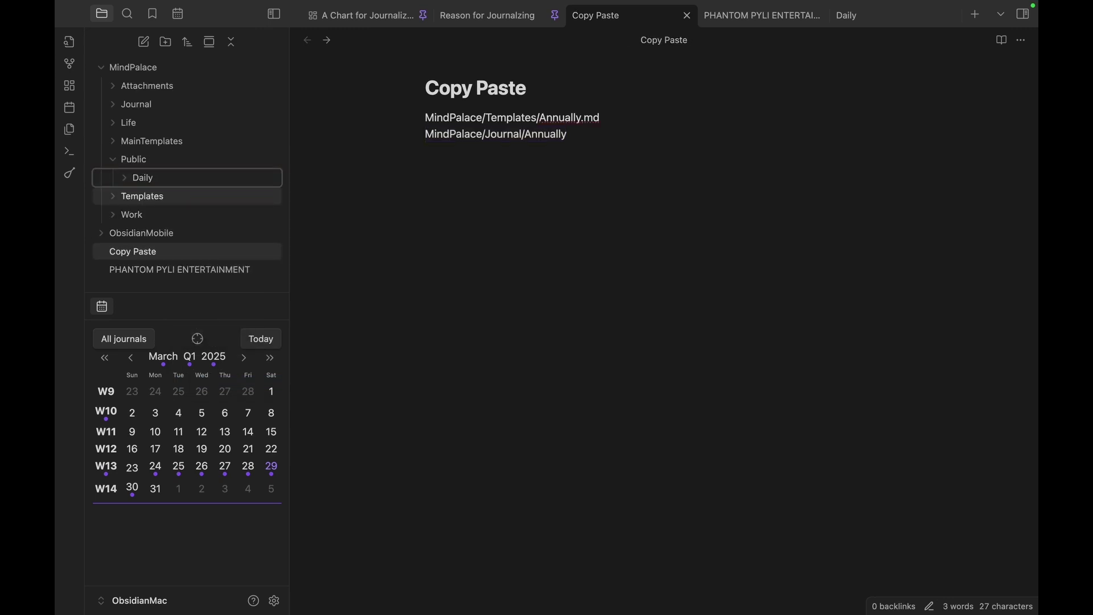
right_click(198, 159)
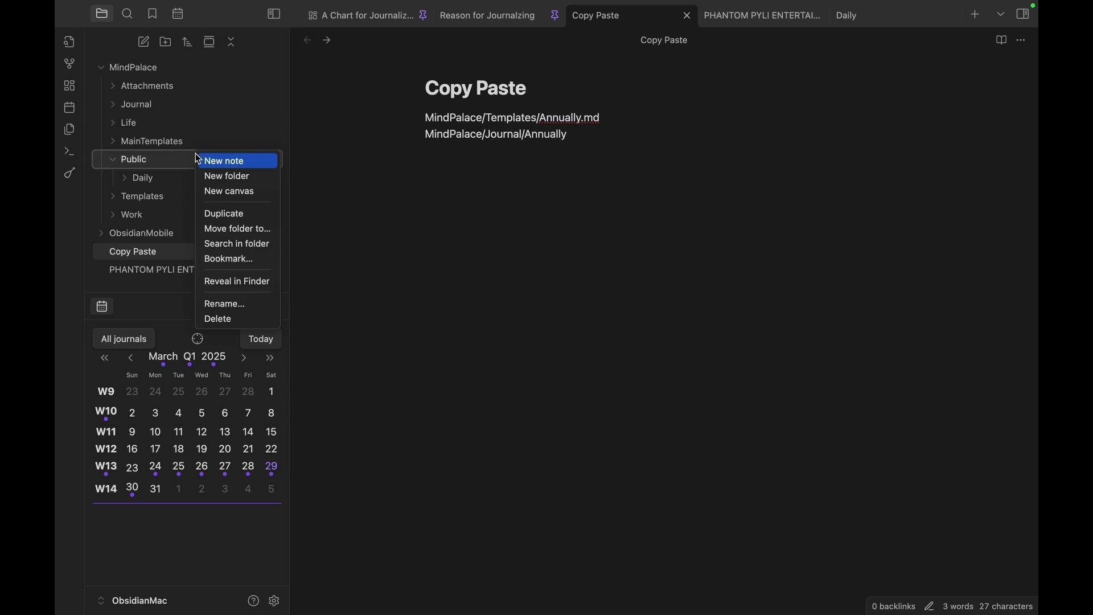
left_click(216, 177)
type("Weekl")
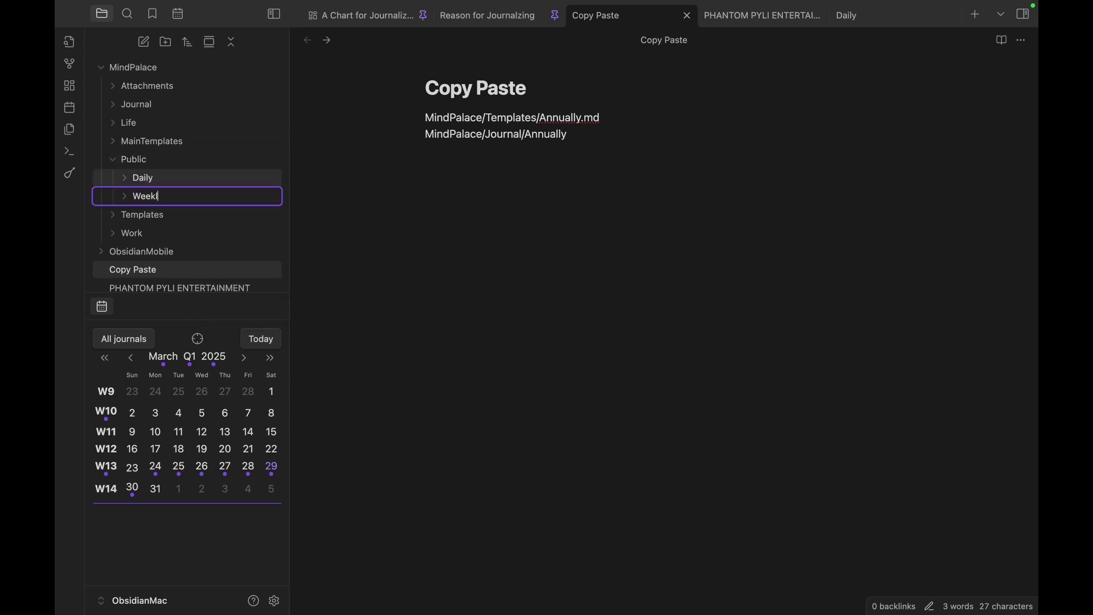
type("y")
left_click(468, 238)
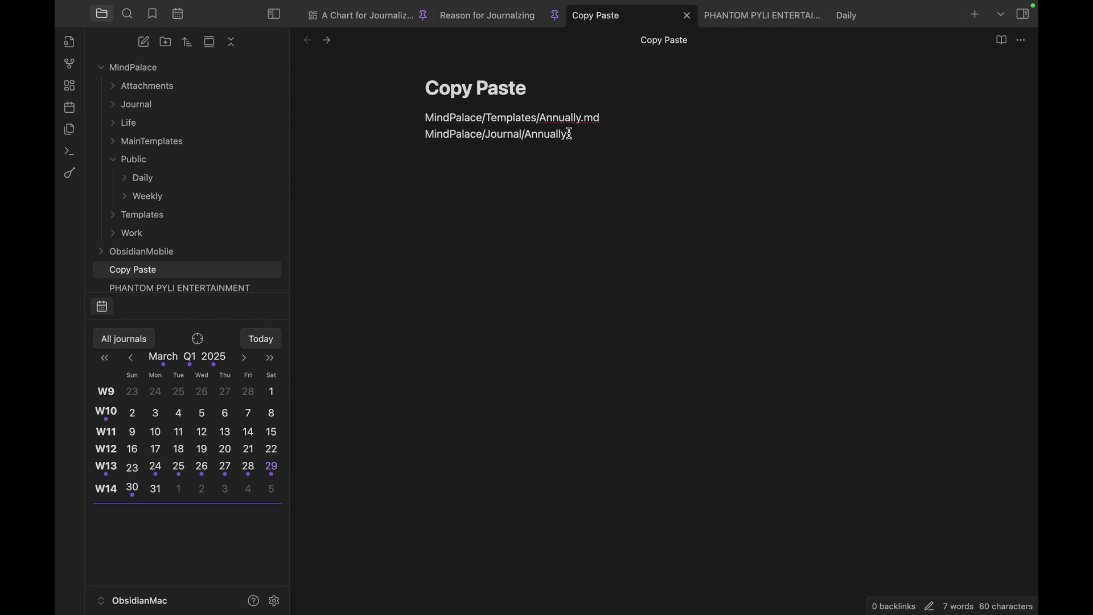
Step: Copy the path MindPalace/Journal/Annually from the Copy Paste note and open the configuration of the Public shelf's Daily Notes journal
left_click_drag(567, 134, 387, 138)
key("super+c")
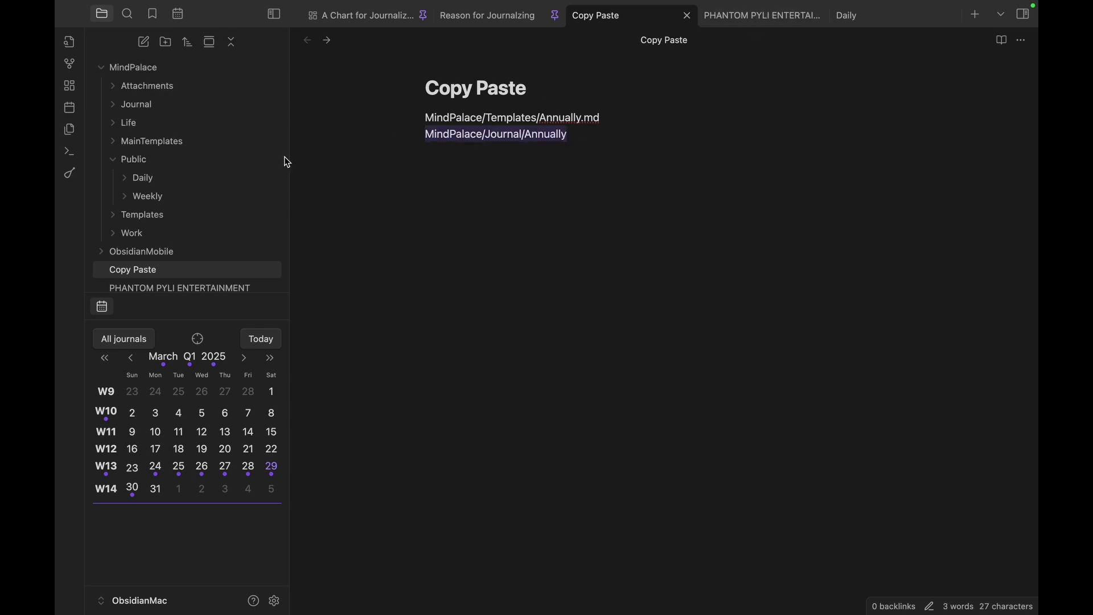
left_click(274, 601)
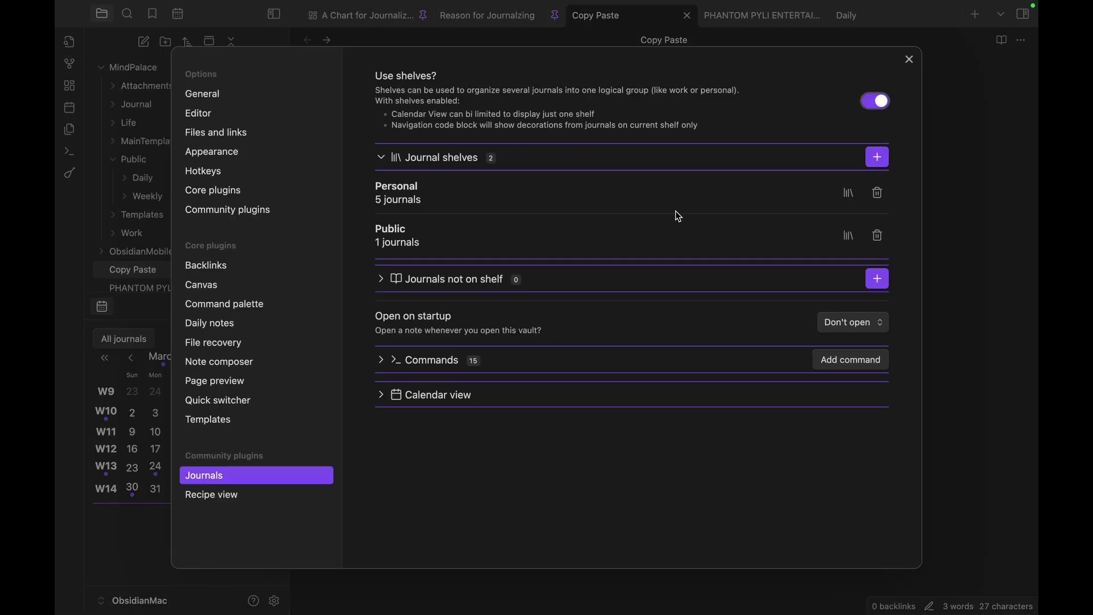
left_click(848, 235)
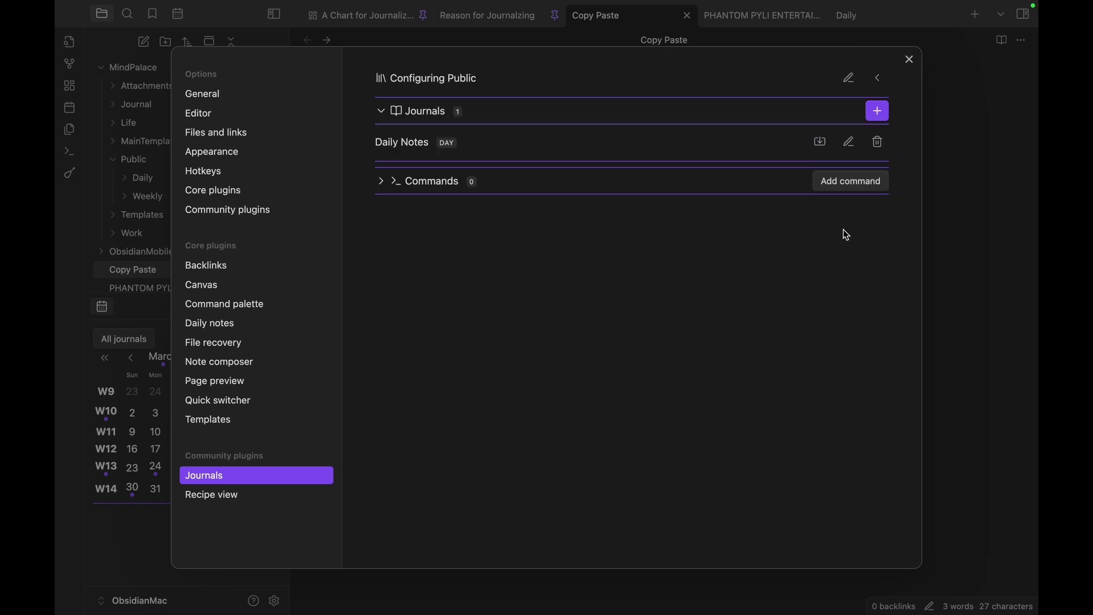
left_click(850, 142)
Step: Set the Daily Notes journal's folder to MindPalace/Public/Daily by pasting the copied path and adapting it
scroll(814, 338, "down", 3)
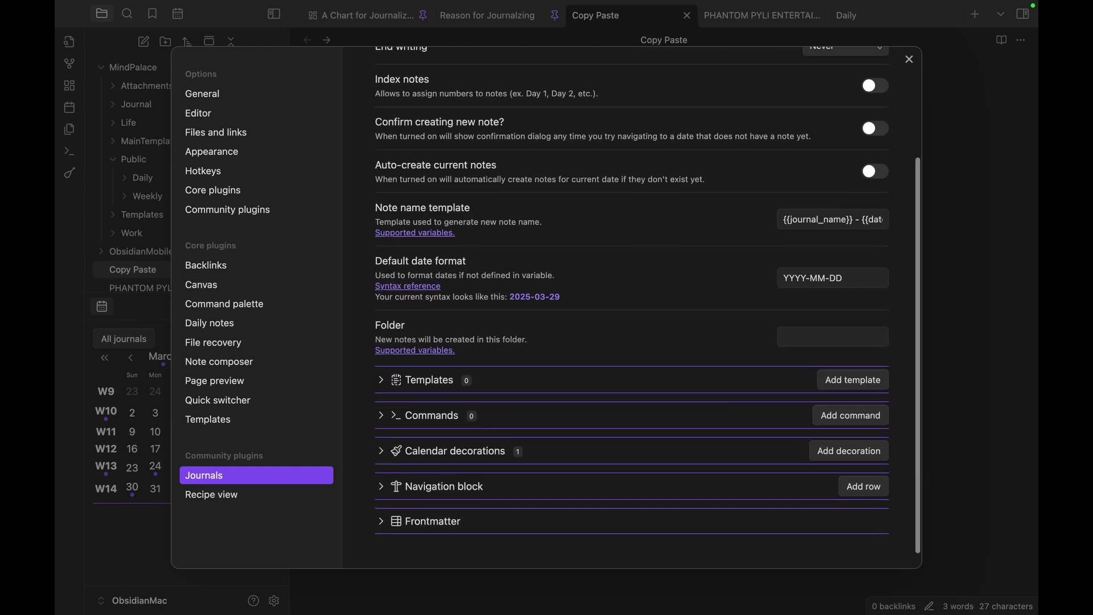
left_click(823, 337)
key("super+v")
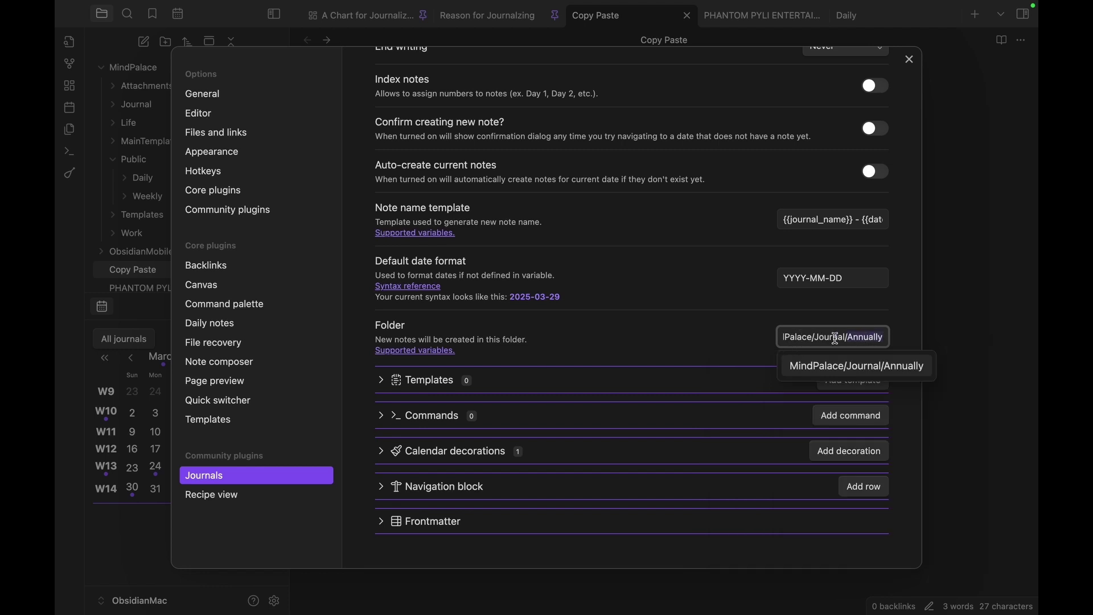
double_click(829, 337)
type("Public")
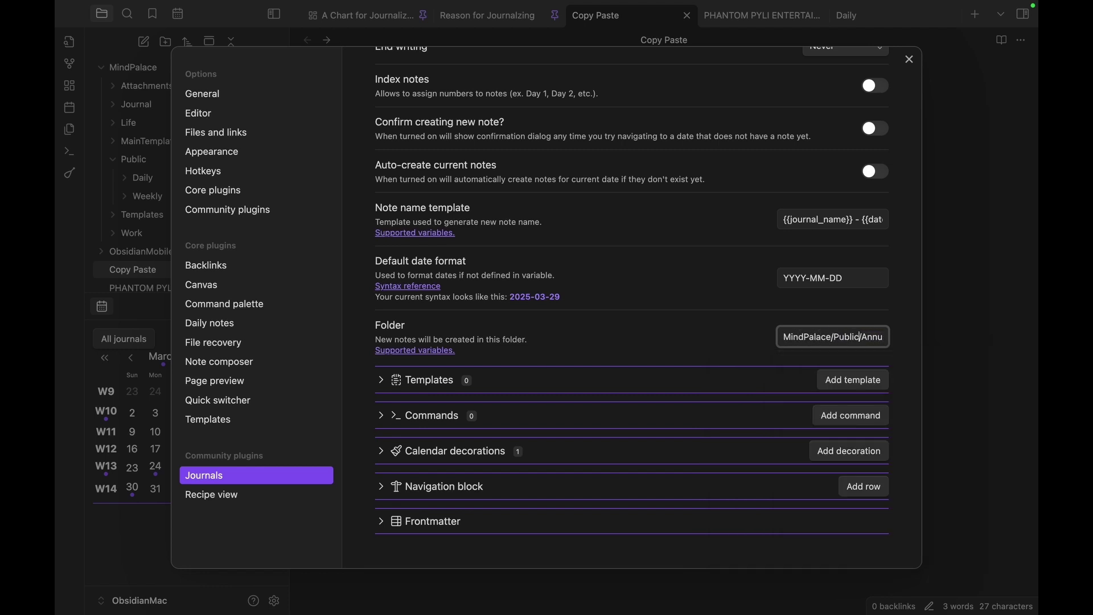
left_click_drag(871, 342, 937, 345)
key("BackSpace")
key("BackSpace")
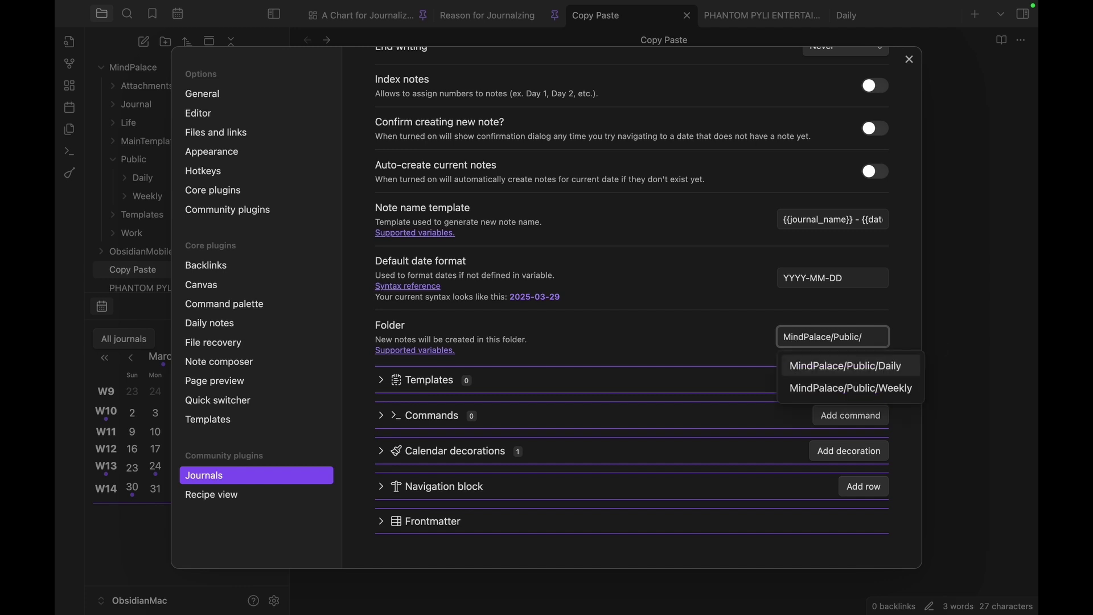
type("Daily")
left_click(902, 367)
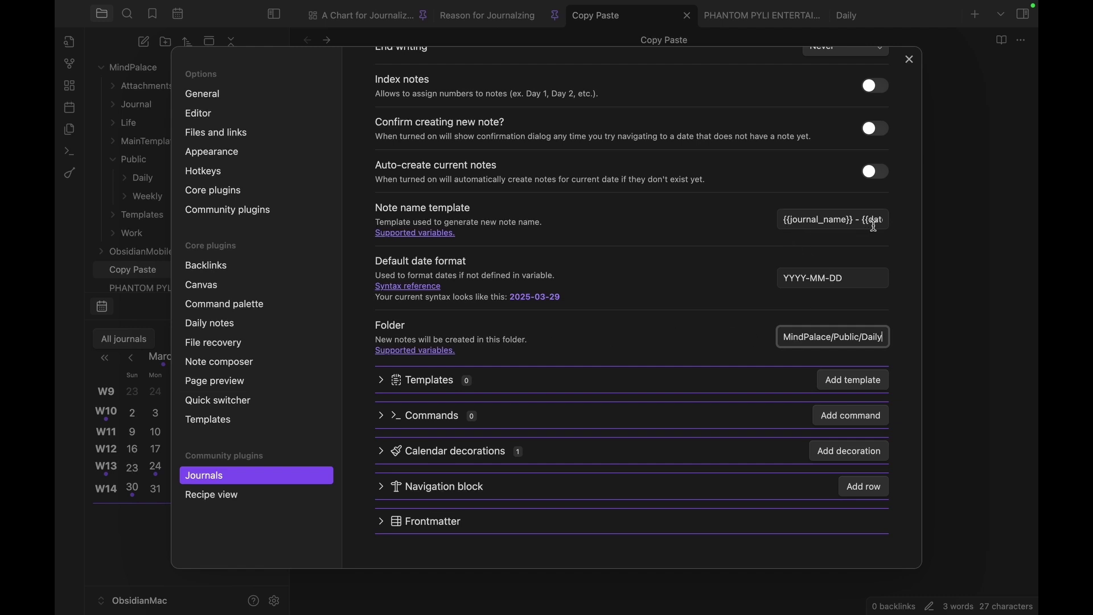
Step: Add an empty template entry to the Daily Notes journal and close the settings
left_click(386, 383)
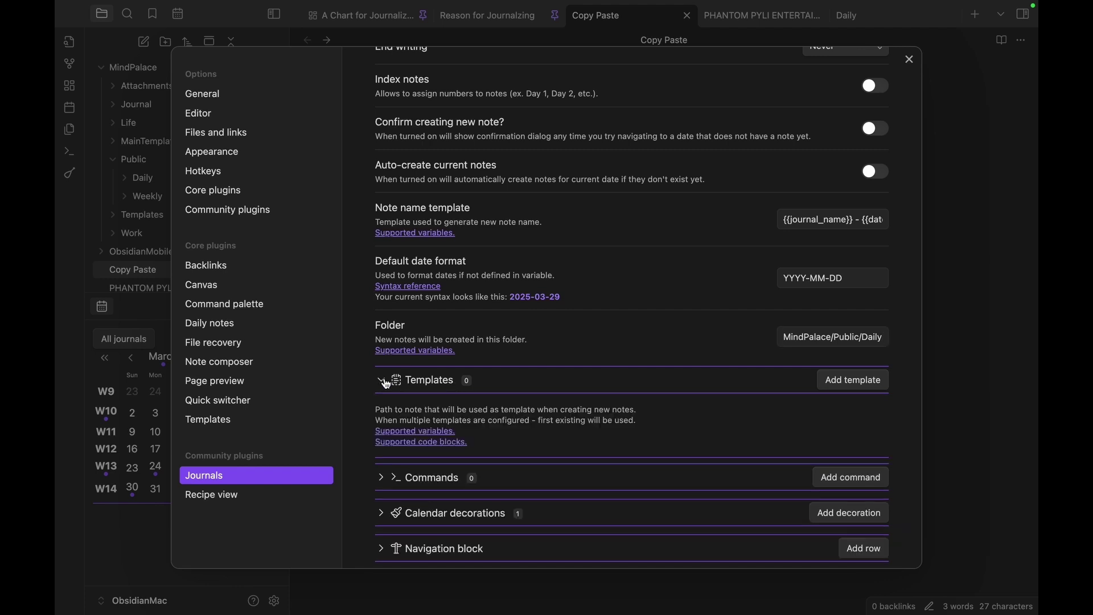
left_click(854, 383)
left_click(503, 468)
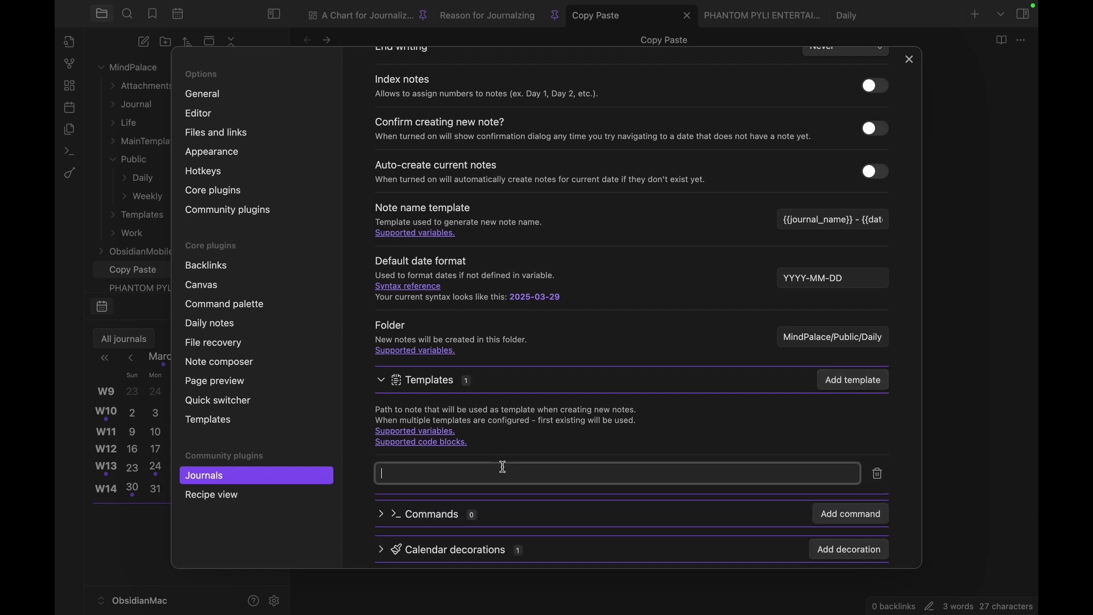
left_click(961, 185)
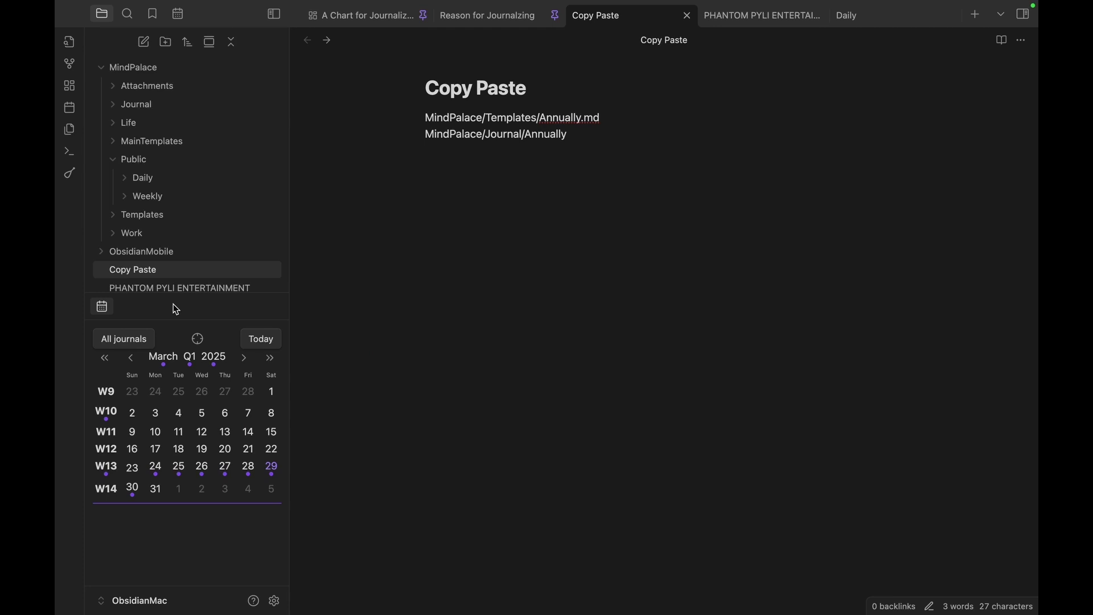
Step: Collapse the Public folder and view the Daily note in the Templates folder
left_click(136, 160)
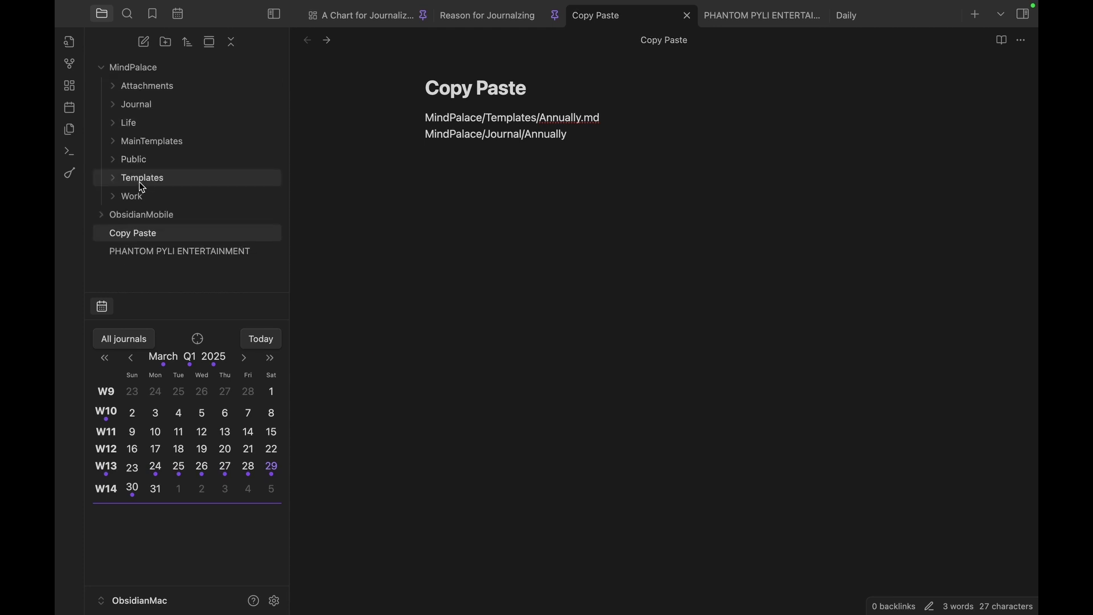
left_click(143, 178)
left_click(150, 220)
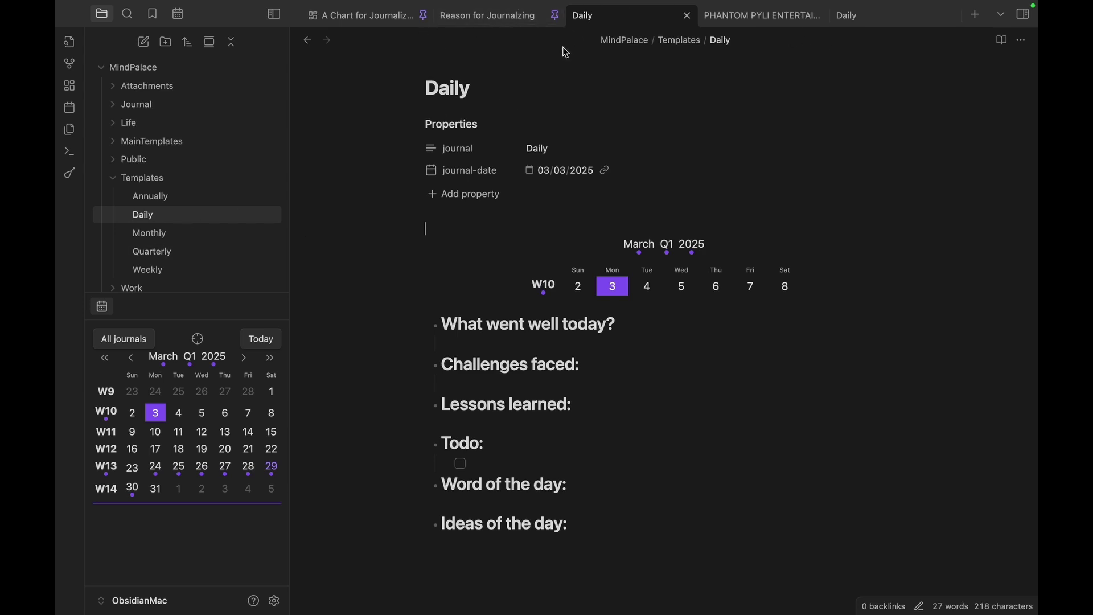
Step: Search the vault for "copy pa" and open the Copy Paste note
left_click(512, 16)
scroll(185, 203, "down", 2)
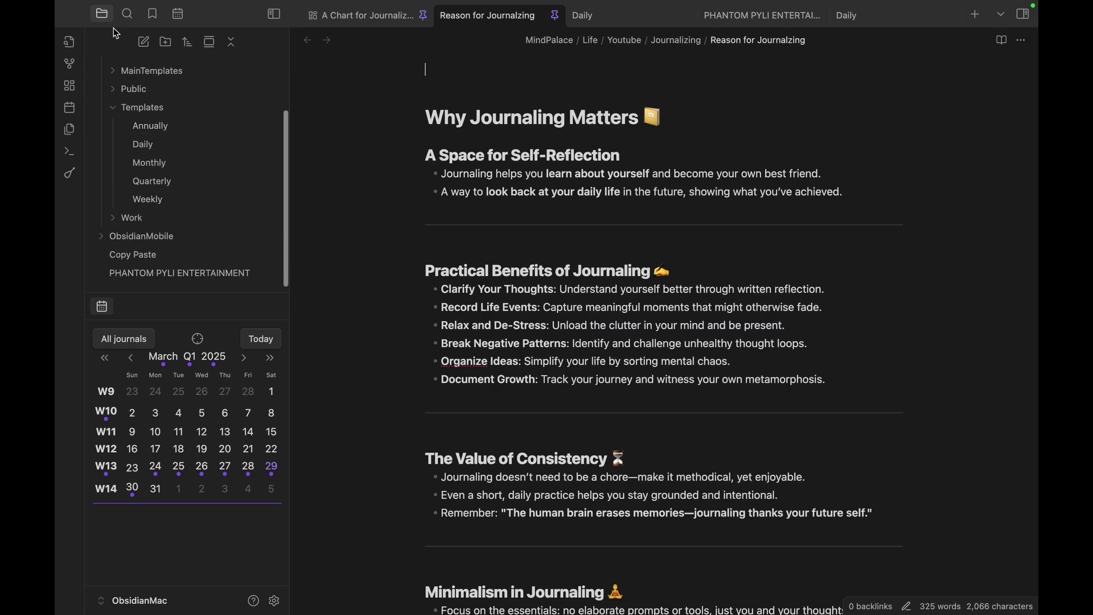
left_click(128, 13)
type("copy pa")
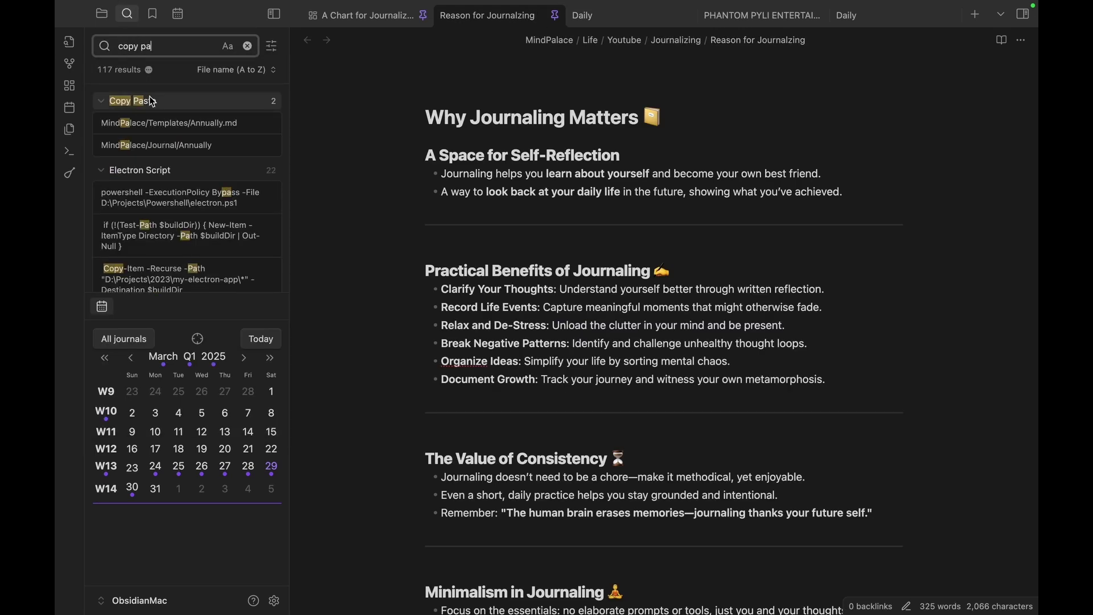
left_click(263, 105)
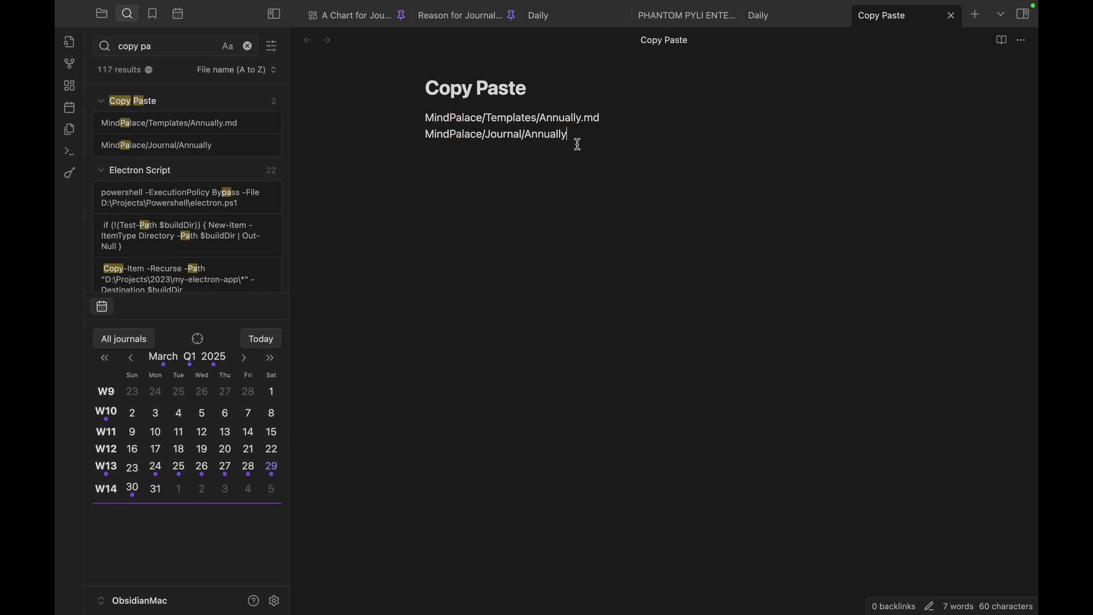
Step: Copy the template path MindPalace/Templates/Annually.md from the Copy Paste note
left_click_drag(578, 135, 408, 135)
left_click(627, 110)
left_click_drag(626, 109, 431, 117)
key("ctrl+c")
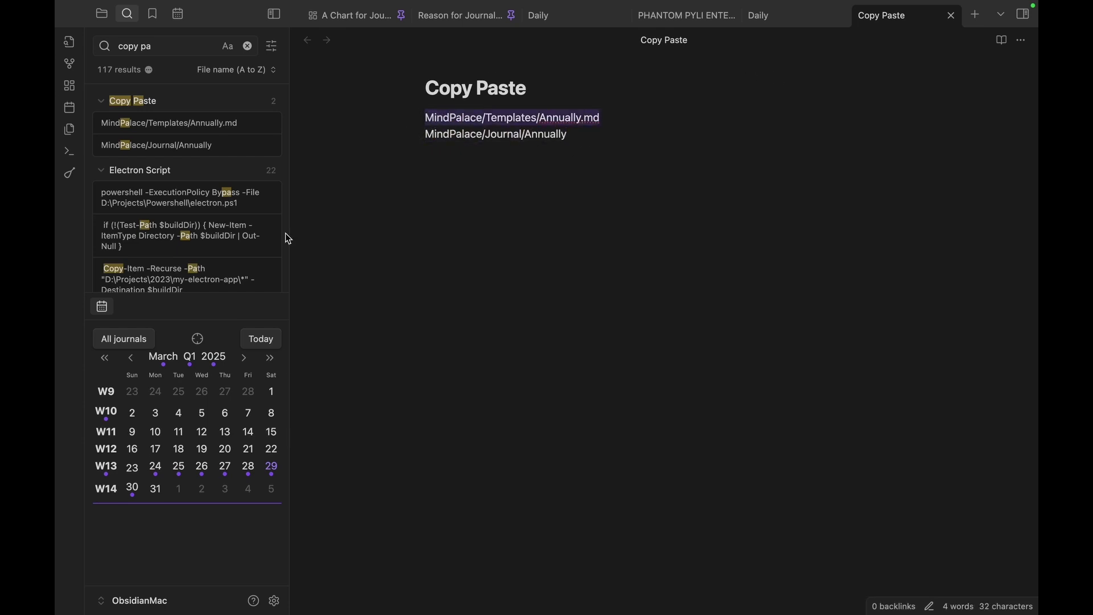
Step: Set the note template of the Public shelf's Daily Notes journal to MindPalace/Templates/Daily.md
left_click(276, 602)
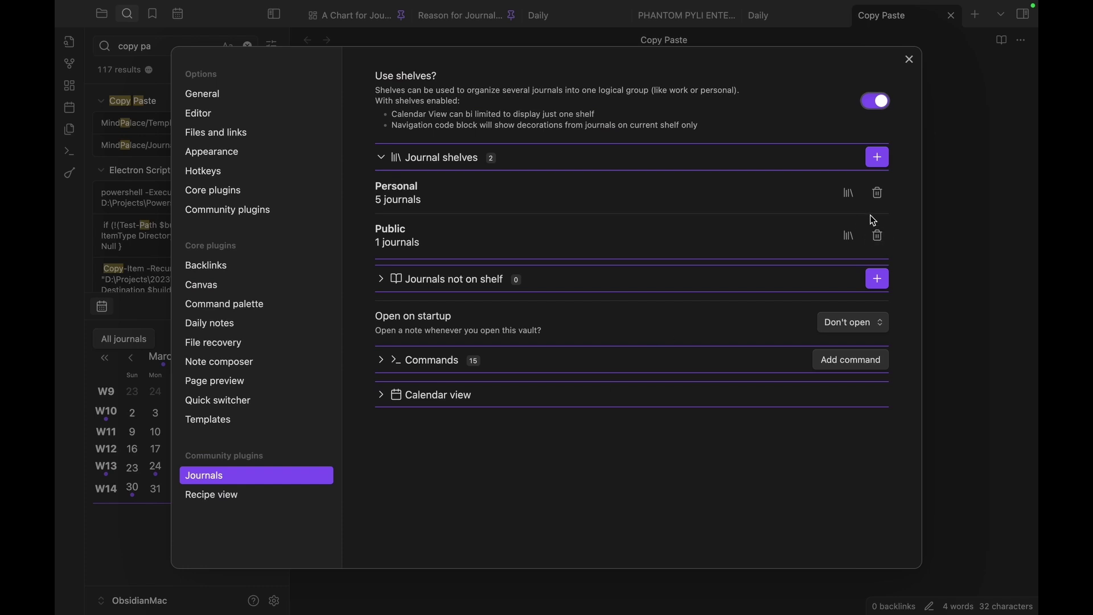
left_click(851, 236)
left_click(850, 142)
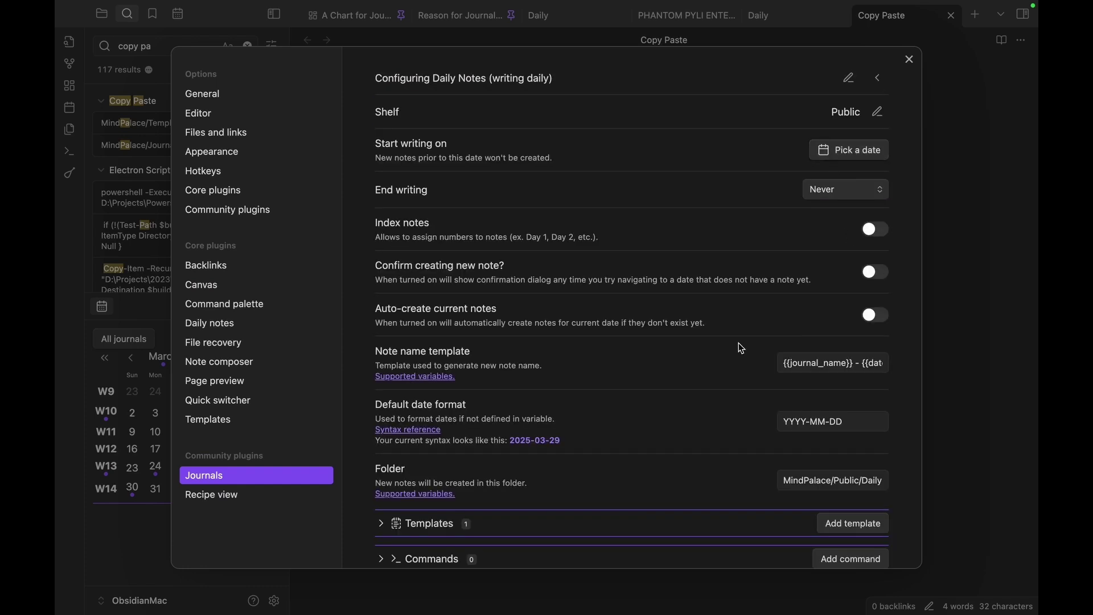
scroll(740, 348, "down", 3)
left_click(382, 394)
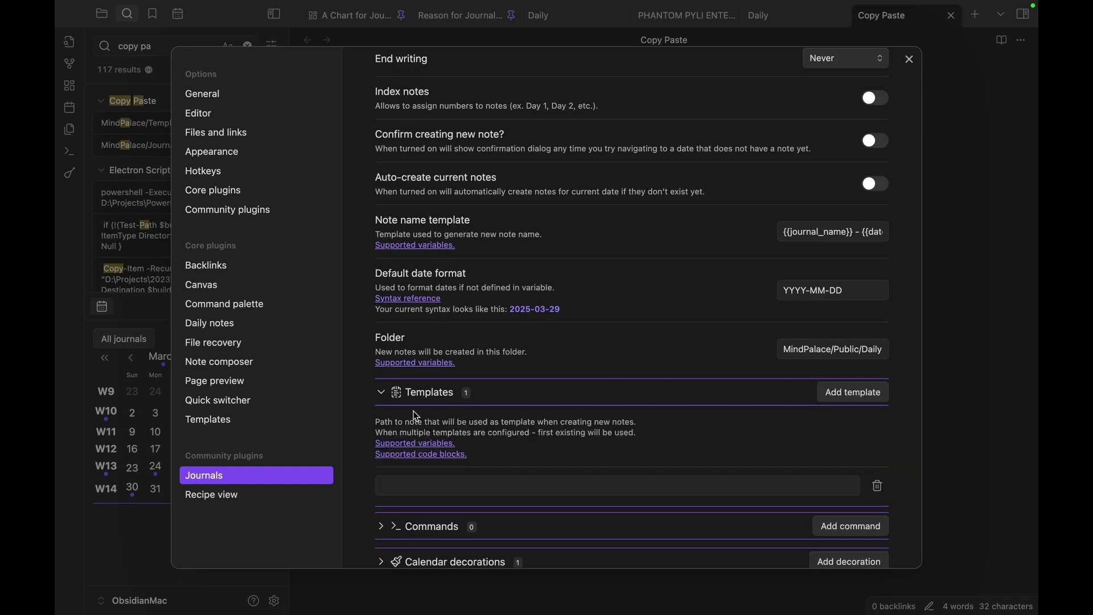
left_click(470, 481)
key("ctrl+v")
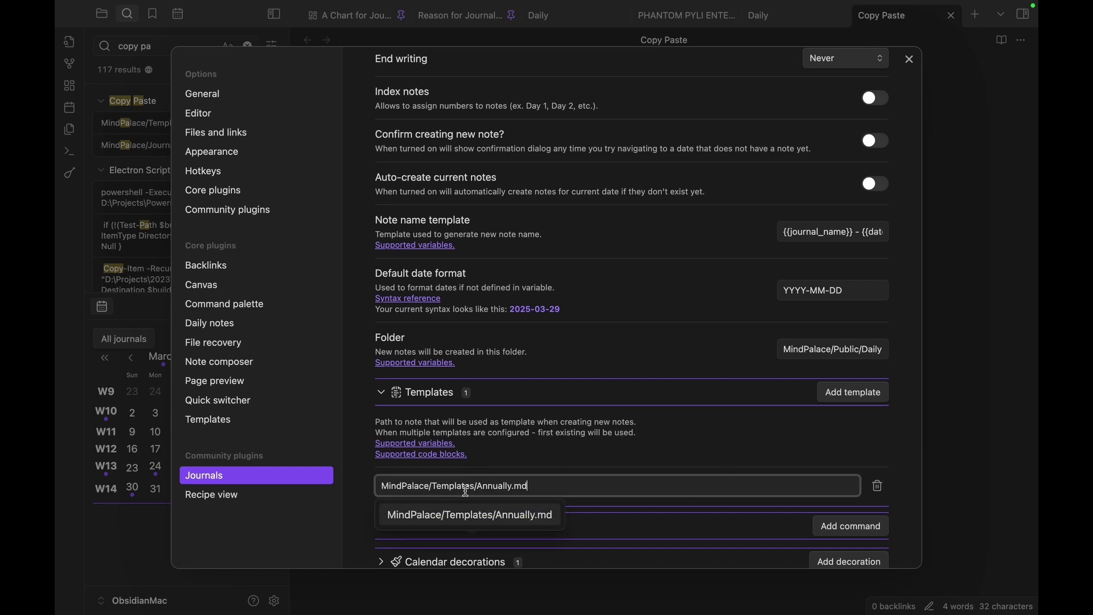
double_click(497, 486)
type("Daily")
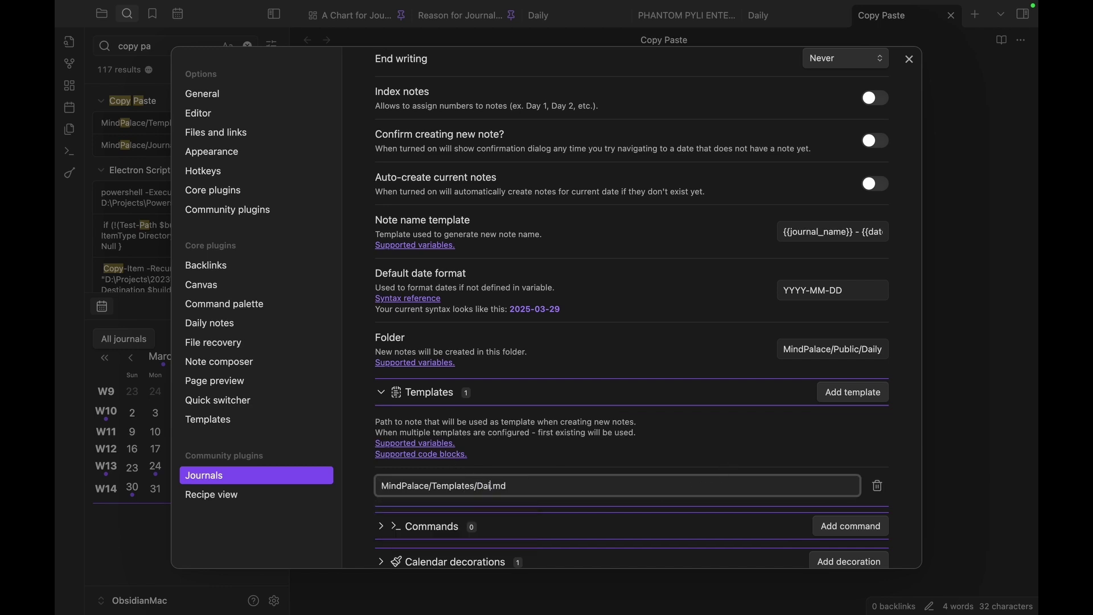
left_click(501, 514)
scroll(801, 334, "down", 1)
scroll(802, 334, "down", 2)
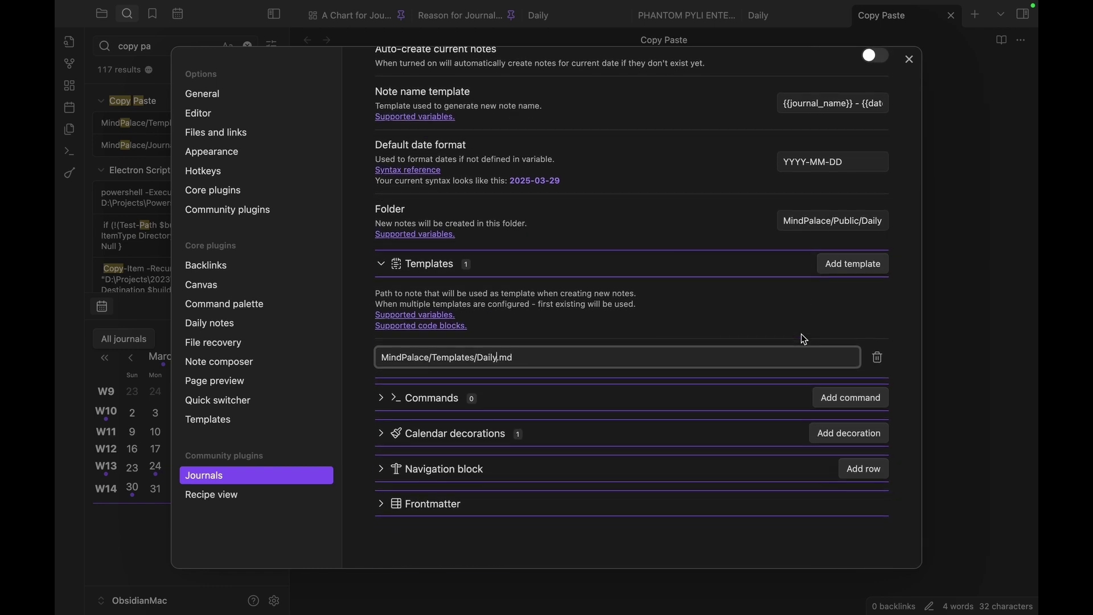
Step: Add a weekly journal named "Weekly Notes" to the Public shelf
scroll(803, 285, "up", 8)
left_click(877, 110)
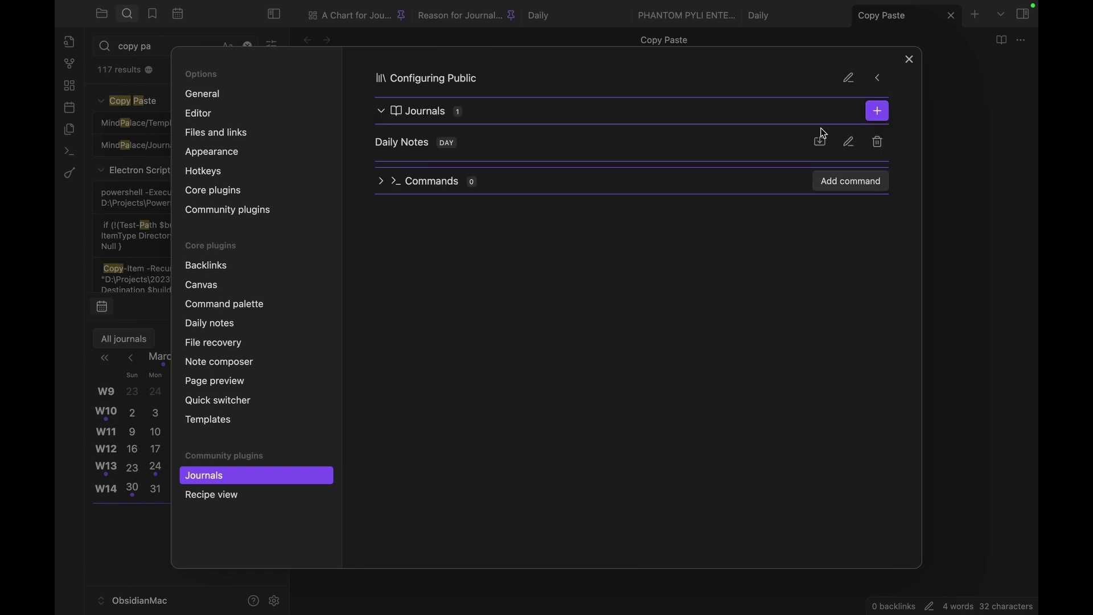
left_click(879, 111)
left_click(660, 316)
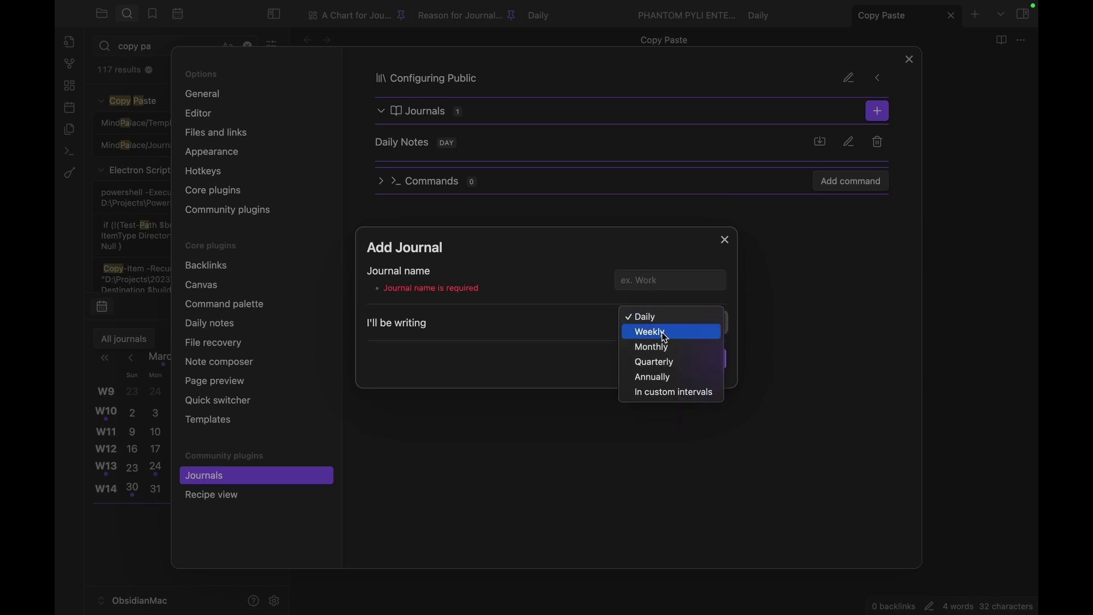
left_click(662, 333)
left_click(642, 281)
type("Weekly Notes")
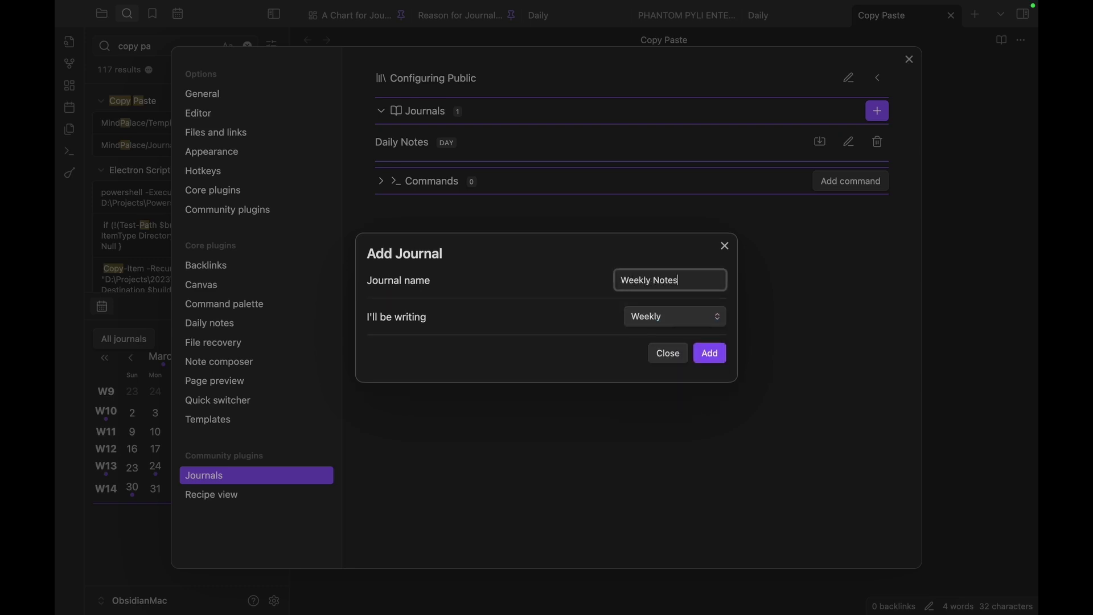
left_click(710, 353)
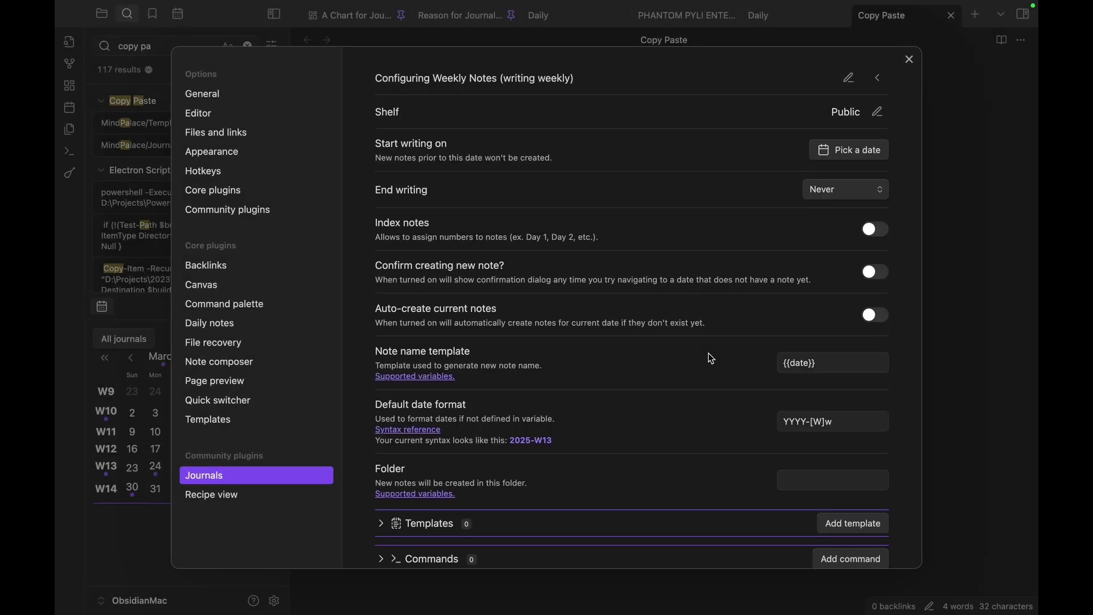
Step: Set the Weekly Notes journal's note name template to {{journal_name}} - {{date}}, copying the journal name variable from the variable reference
scroll(856, 178, "down", 2)
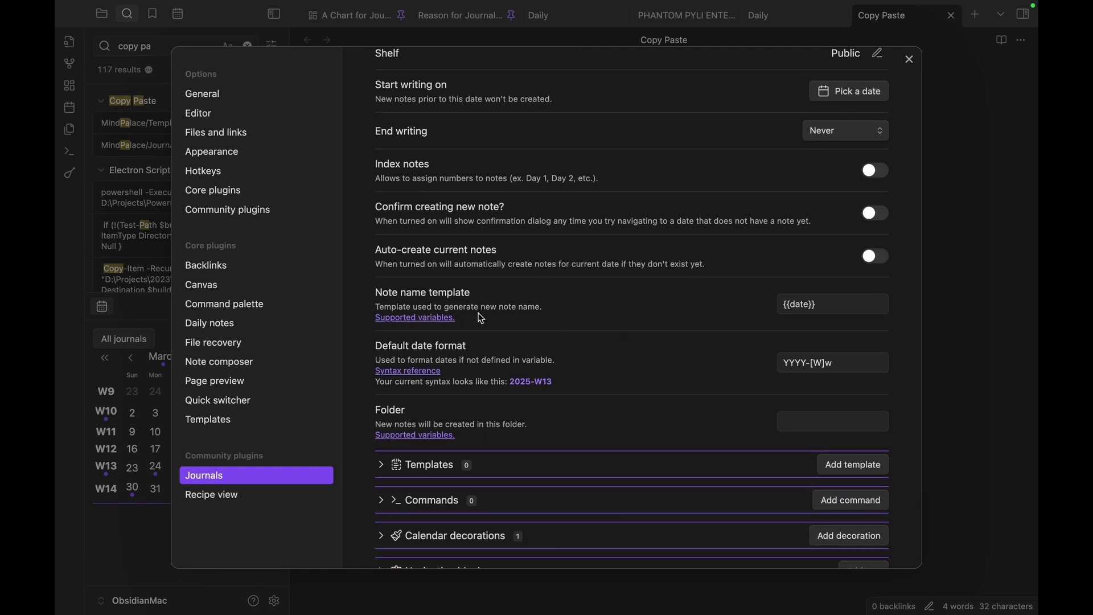
left_click(448, 321)
left_click(446, 130)
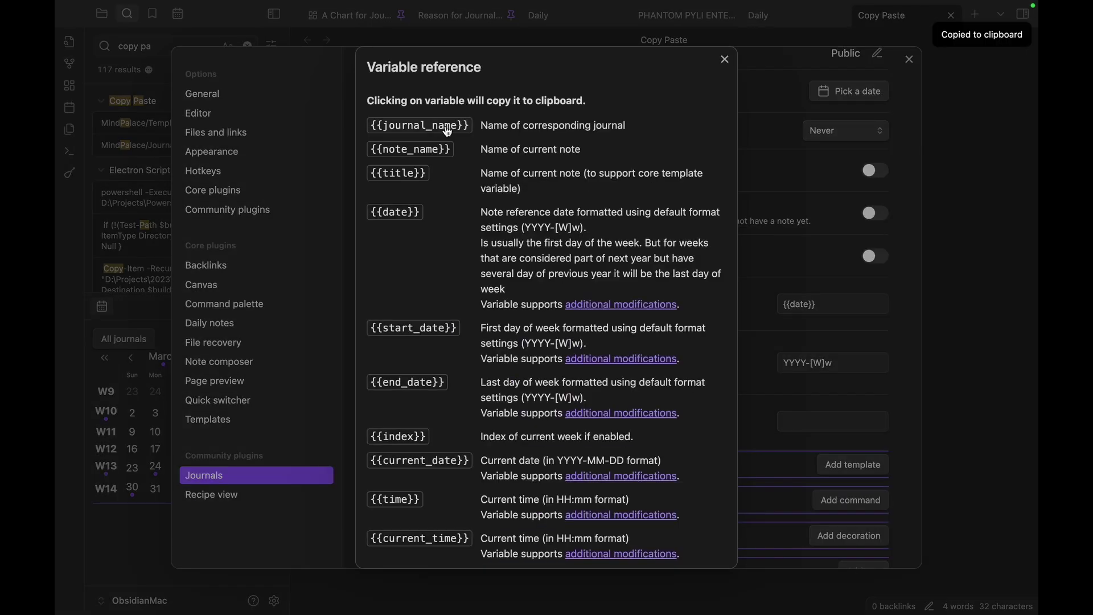
key("Escape")
scroll(699, 271, "up", 2)
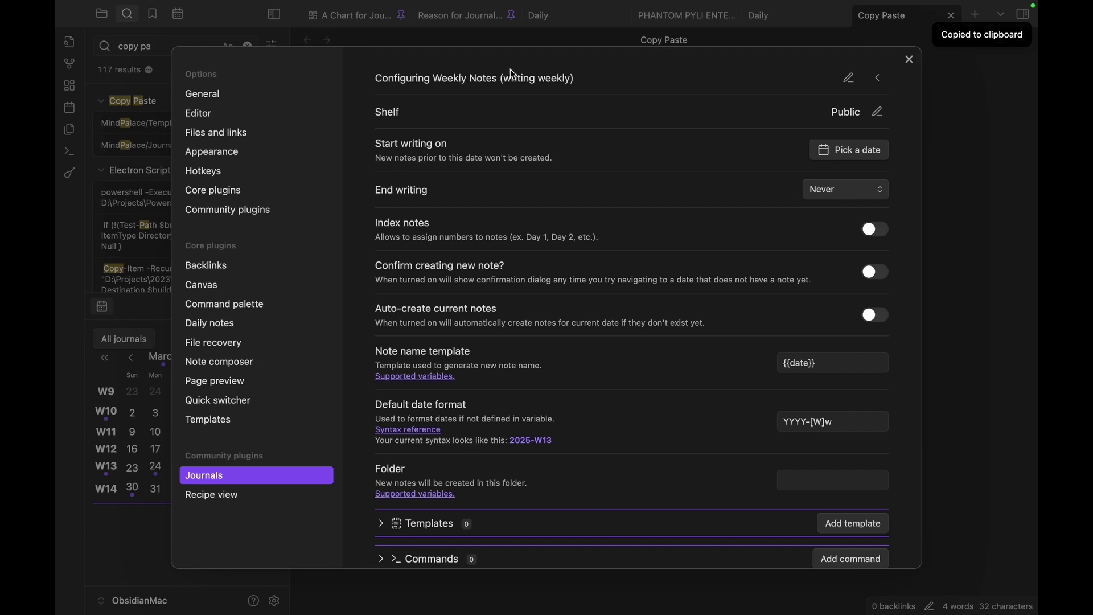
left_click(779, 363)
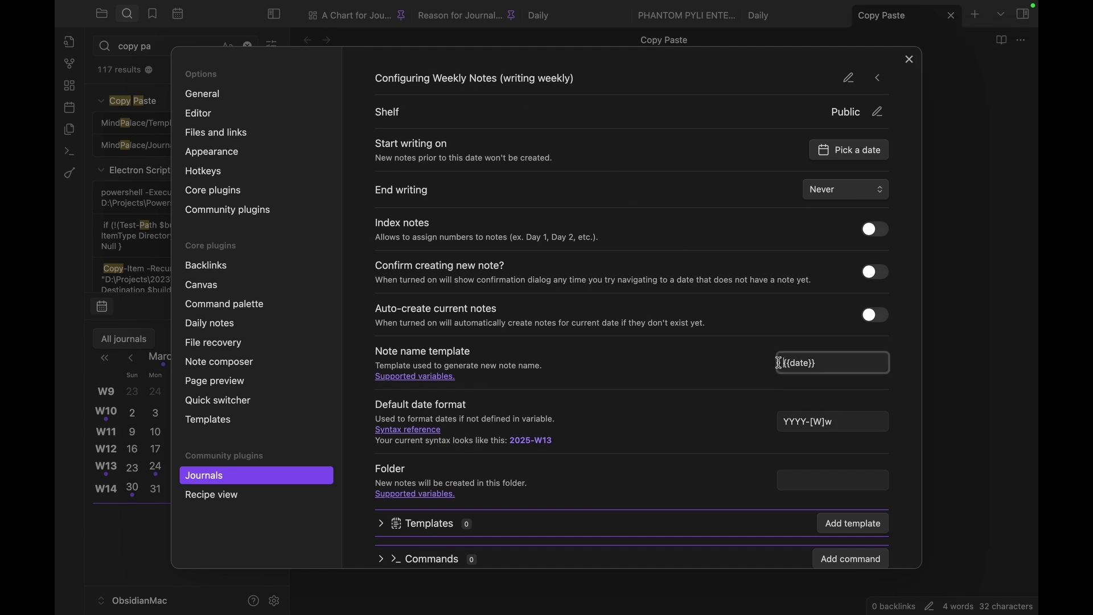
key("ctrl+v")
type("-")
scroll(793, 318, "down", 1)
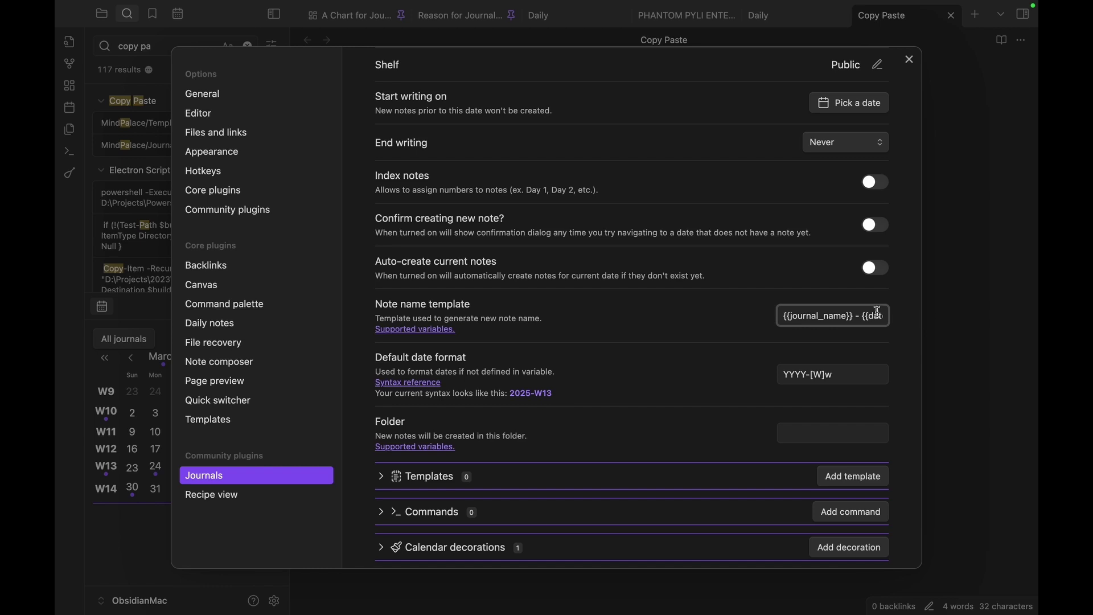
left_click_drag(878, 312, 918, 322)
left_click(669, 363)
Step: Set the Weekly Notes journal's folder to MindPalace/Journal/Weekly, reusing the MindPalace/Journal/Annually path from the clipboard history
scroll(670, 363, "down", 1)
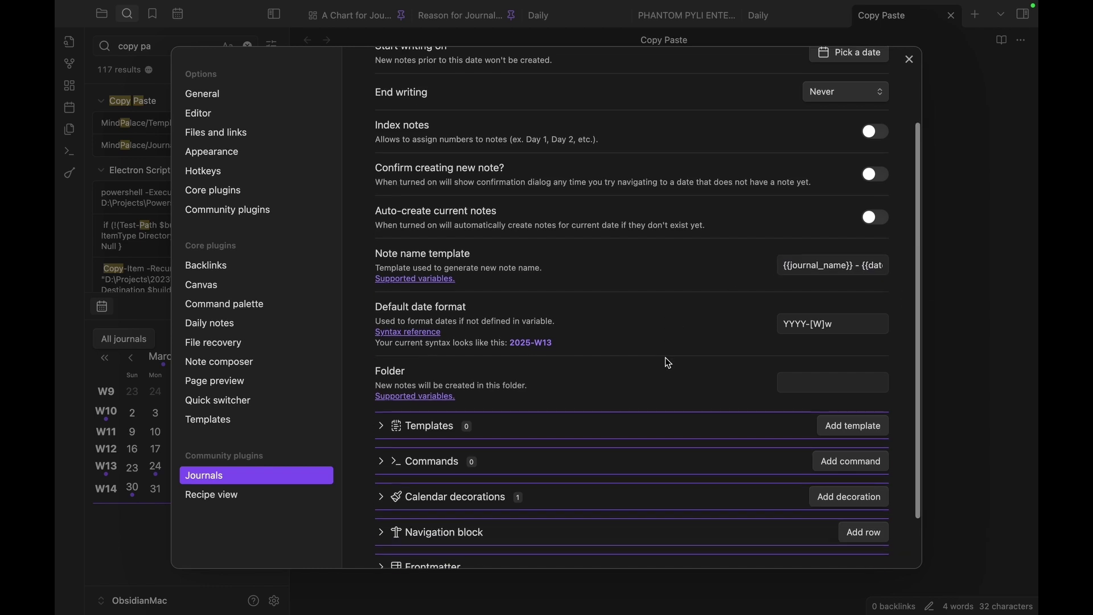
scroll(669, 363, "down", 1)
left_click(811, 330)
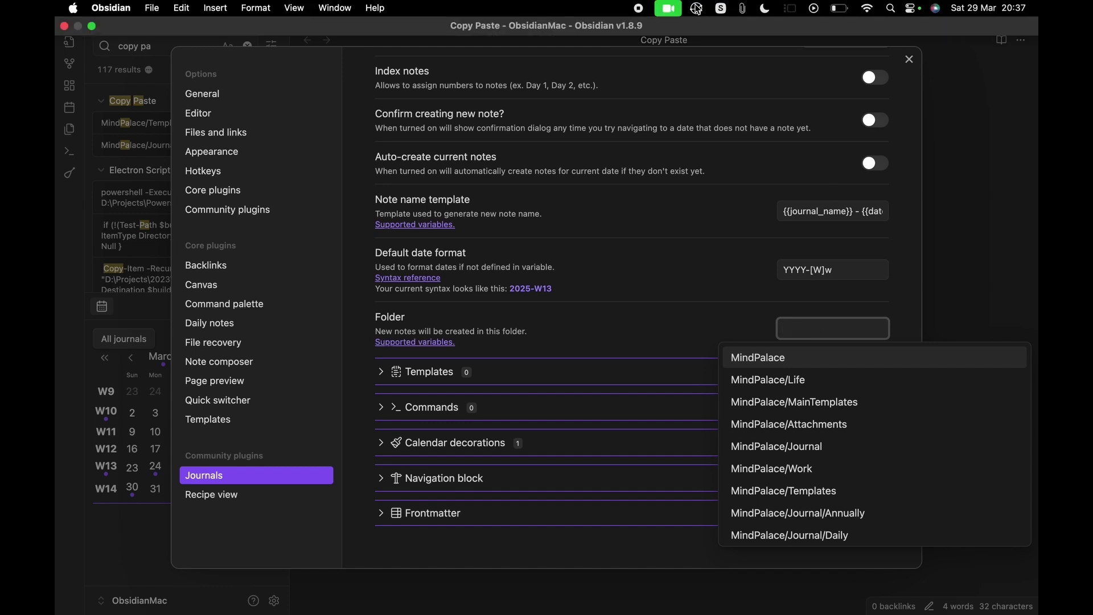
left_click(696, 8)
left_click(743, 7)
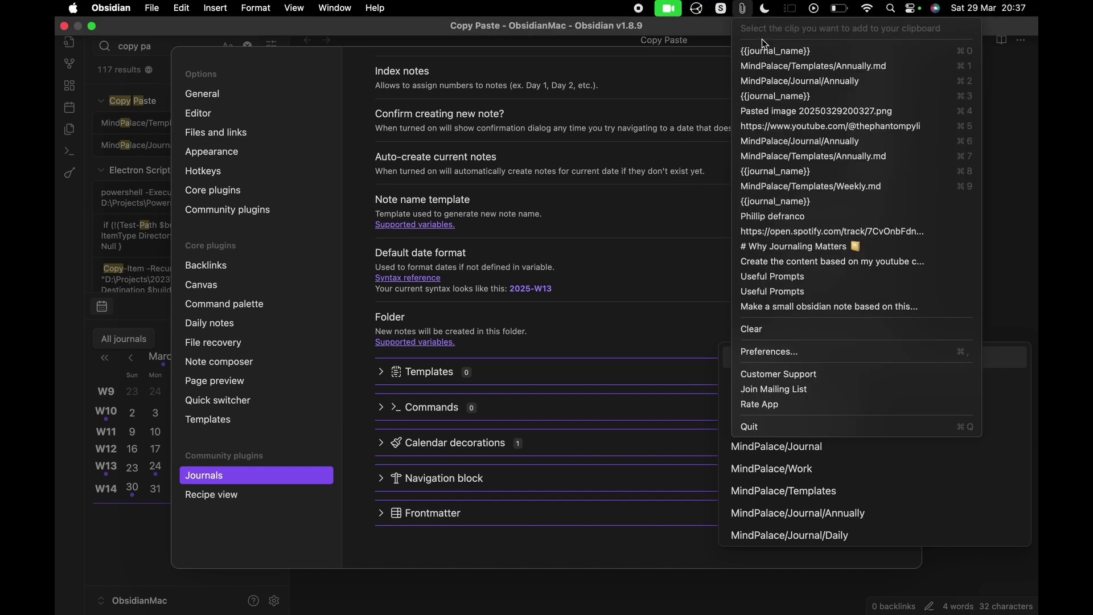
left_click(800, 83)
key("super+v")
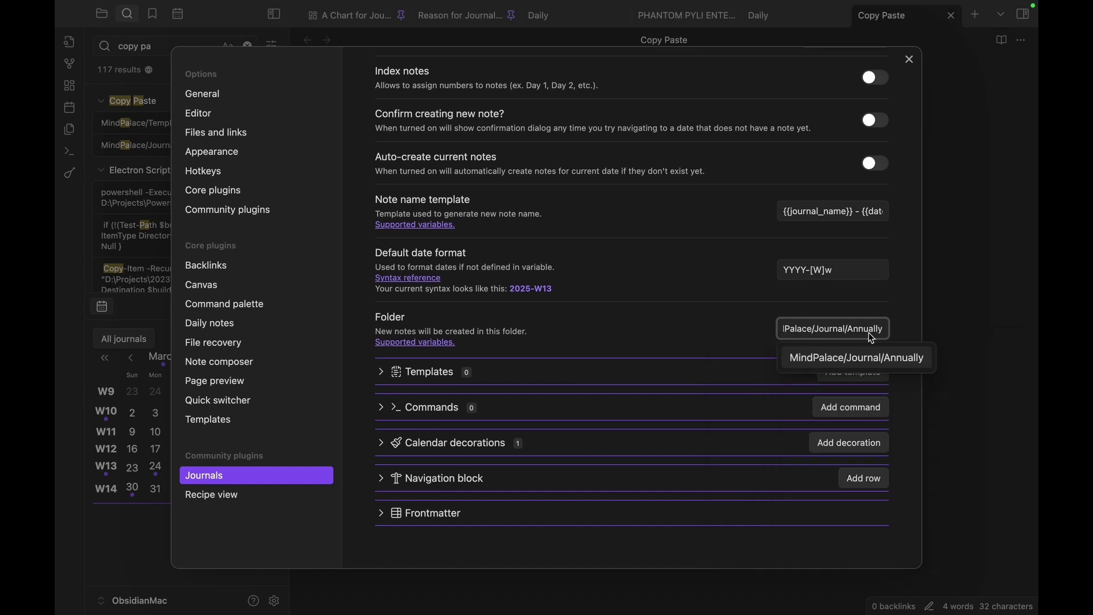
type("Weekly")
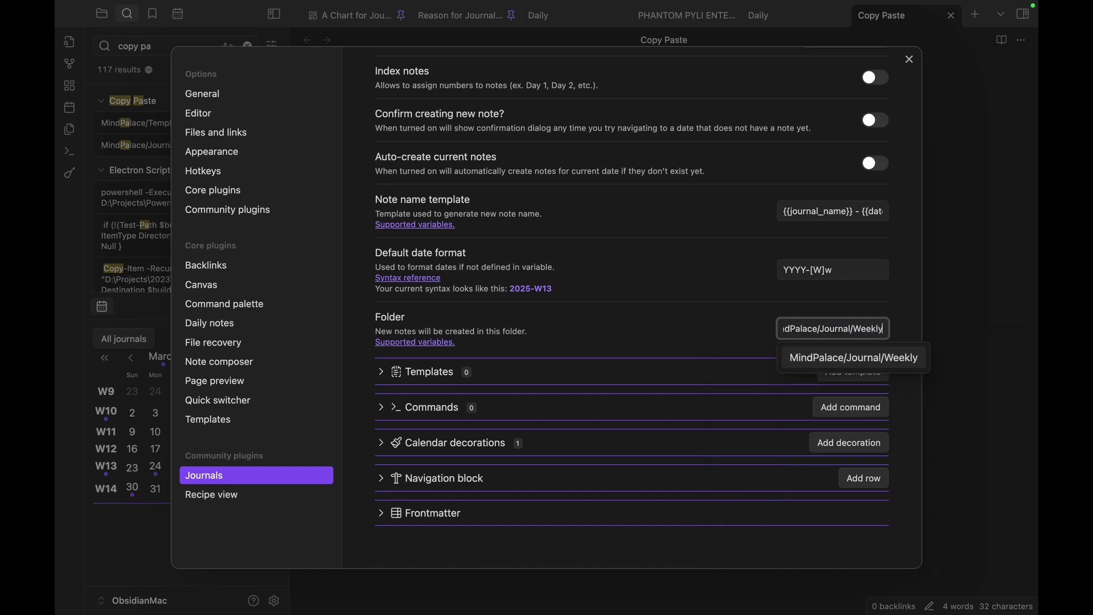
left_click(906, 336)
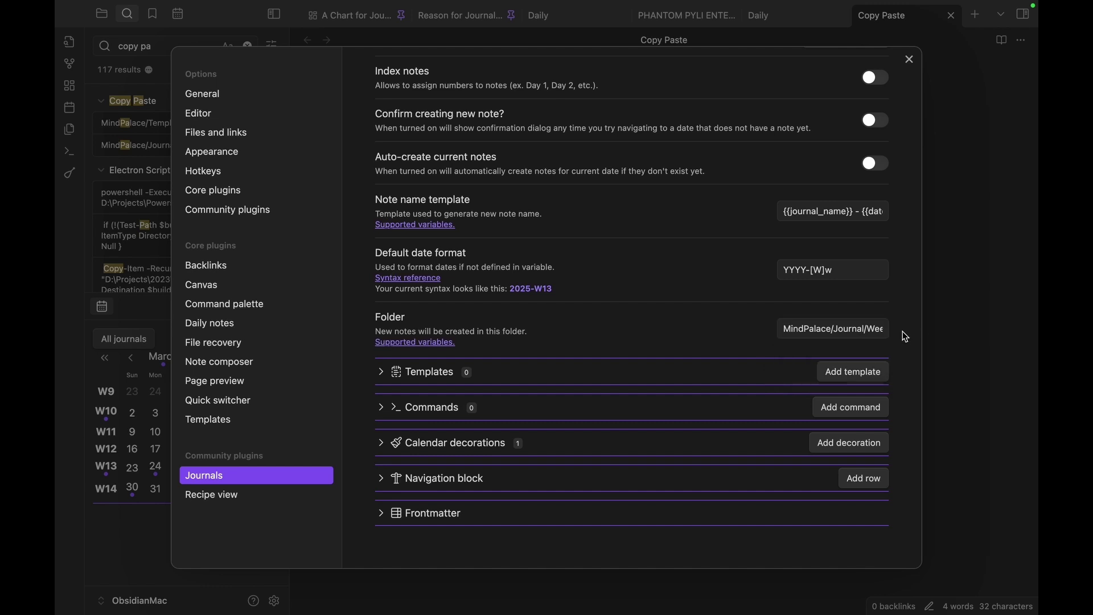
Step: Add the template MindPalace/Templates/Weekly.md to the Weekly Notes journal and close the settings
left_click(822, 372)
left_click(489, 464)
mouse_move(653, 5)
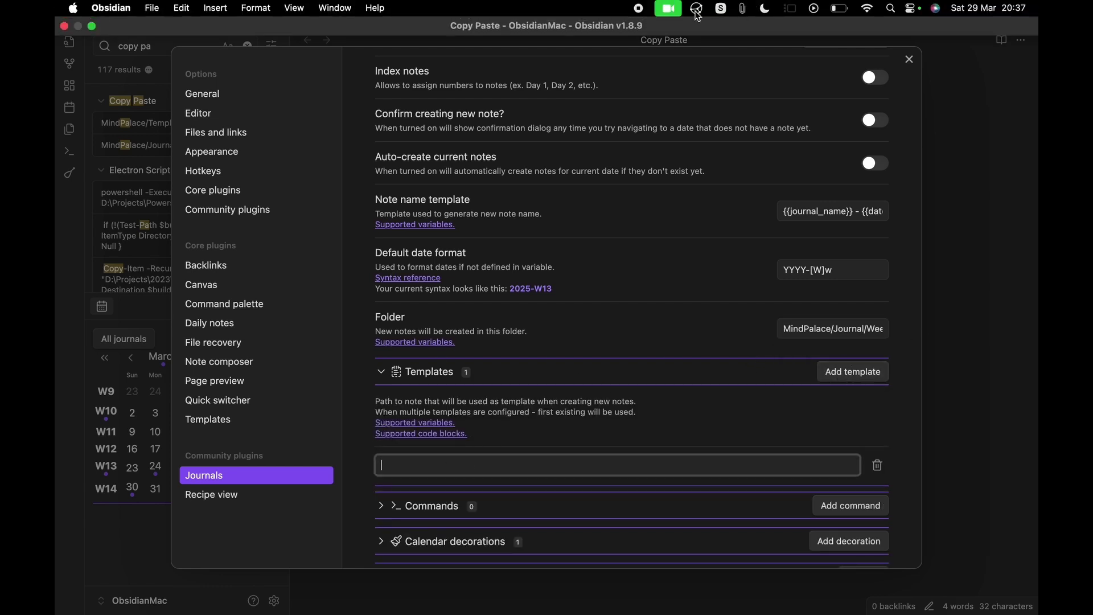
left_click(743, 8)
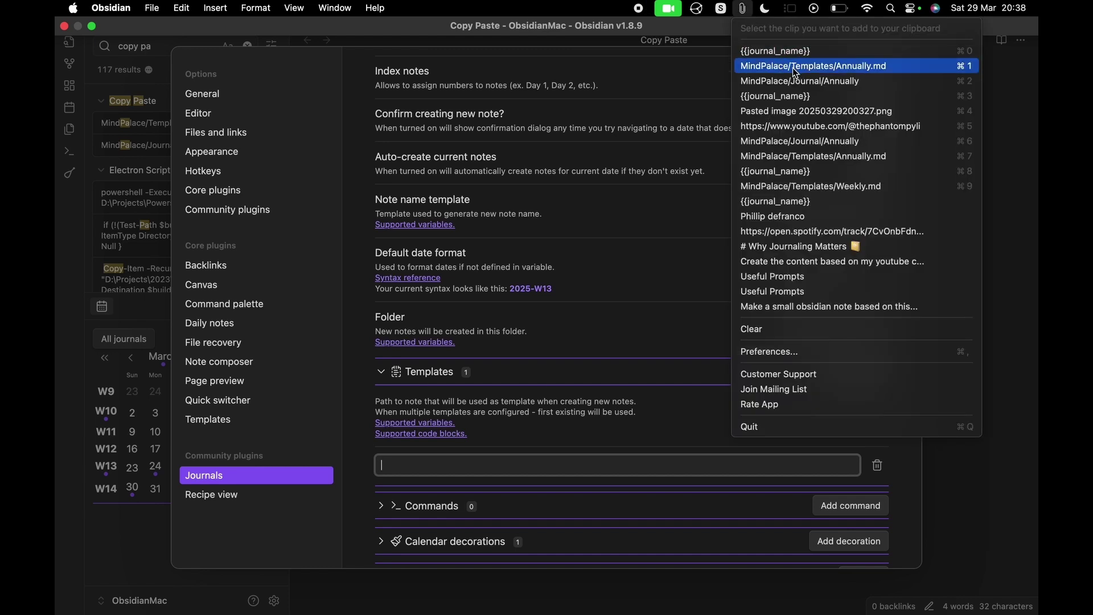
left_click(793, 67)
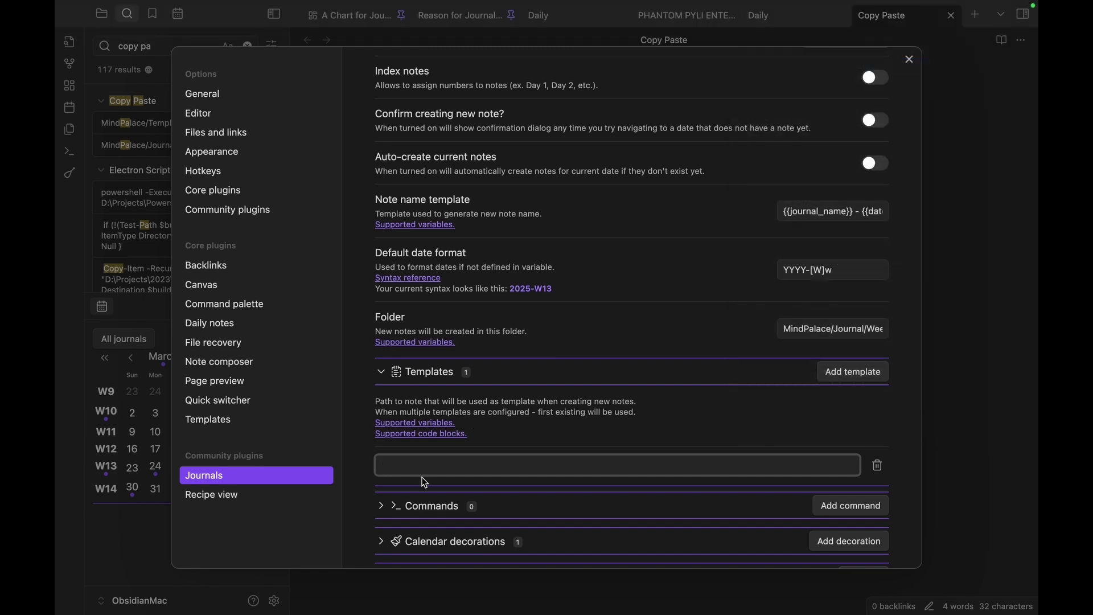
double_click(489, 469)
type("Weekly")
left_click(640, 435)
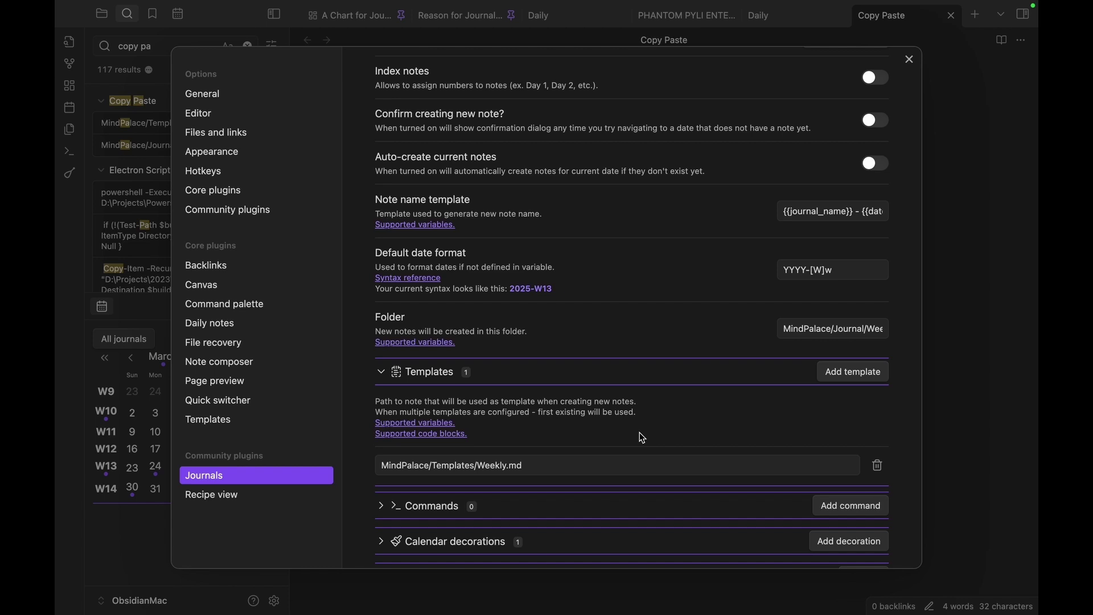
scroll(640, 432, "up", 3)
left_click(881, 79)
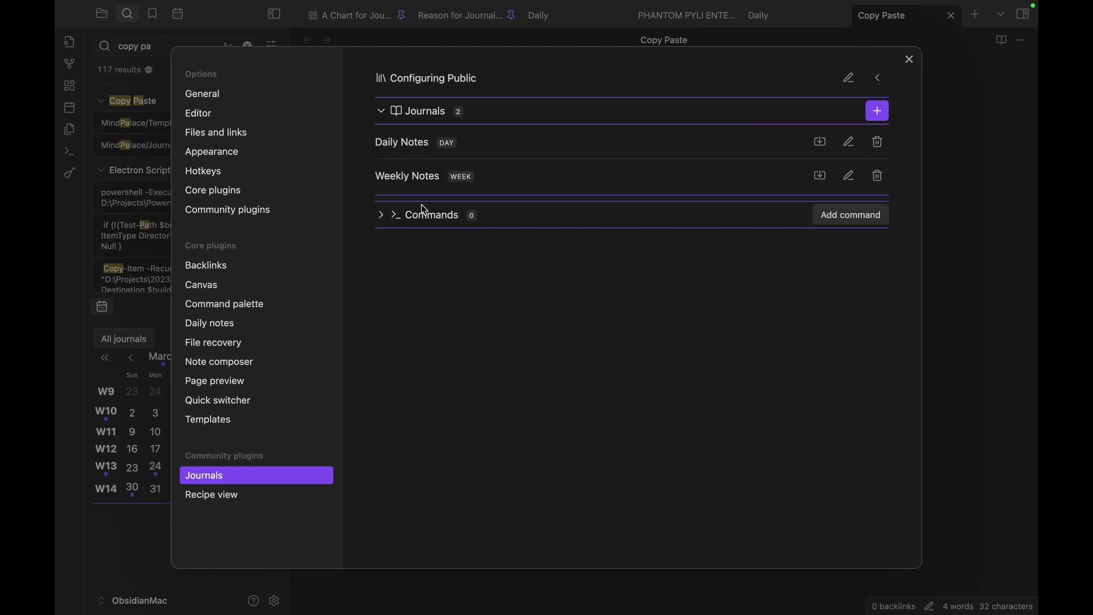
left_click(909, 60)
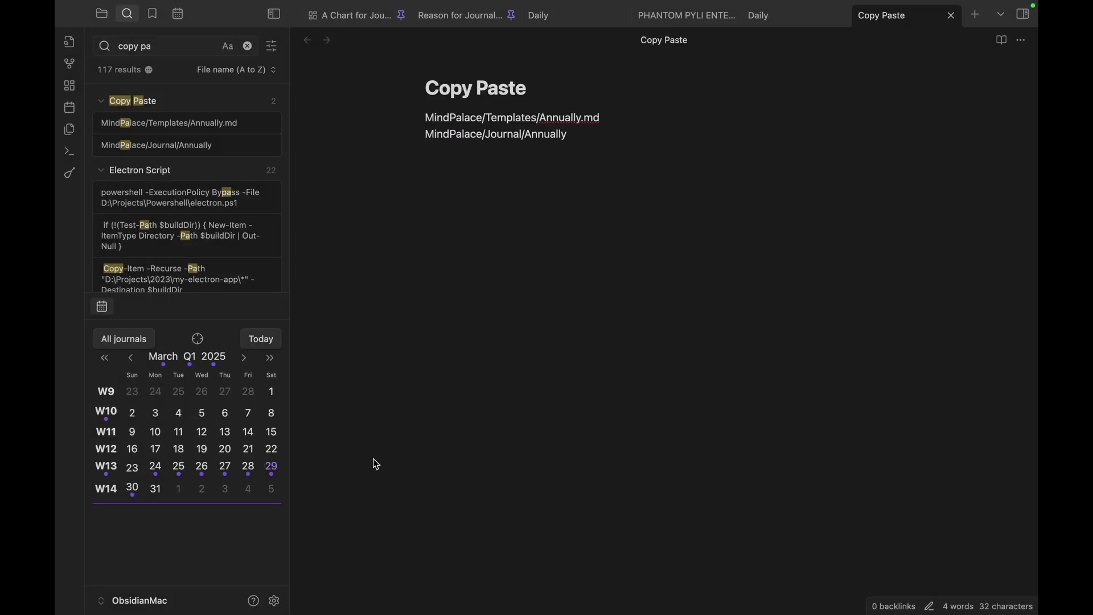
Step: Create the Daily Notes entry for 31 March 2025 from the calendar and reveal it in the vault's Public folder
left_click(71, 46)
key("Escape")
left_click(101, 14)
left_click(139, 108)
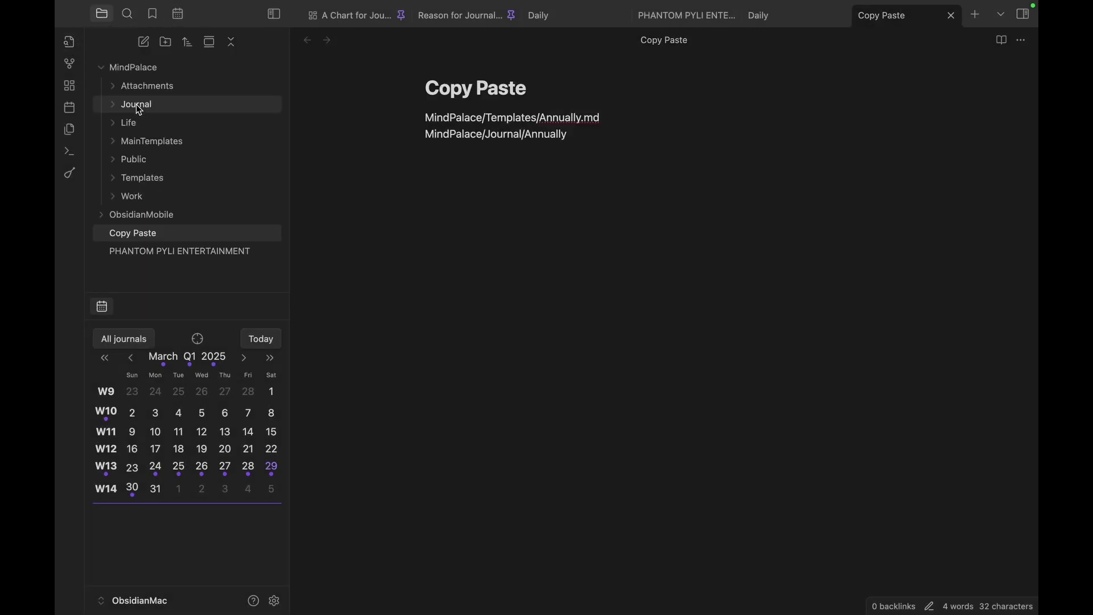
left_click(158, 493)
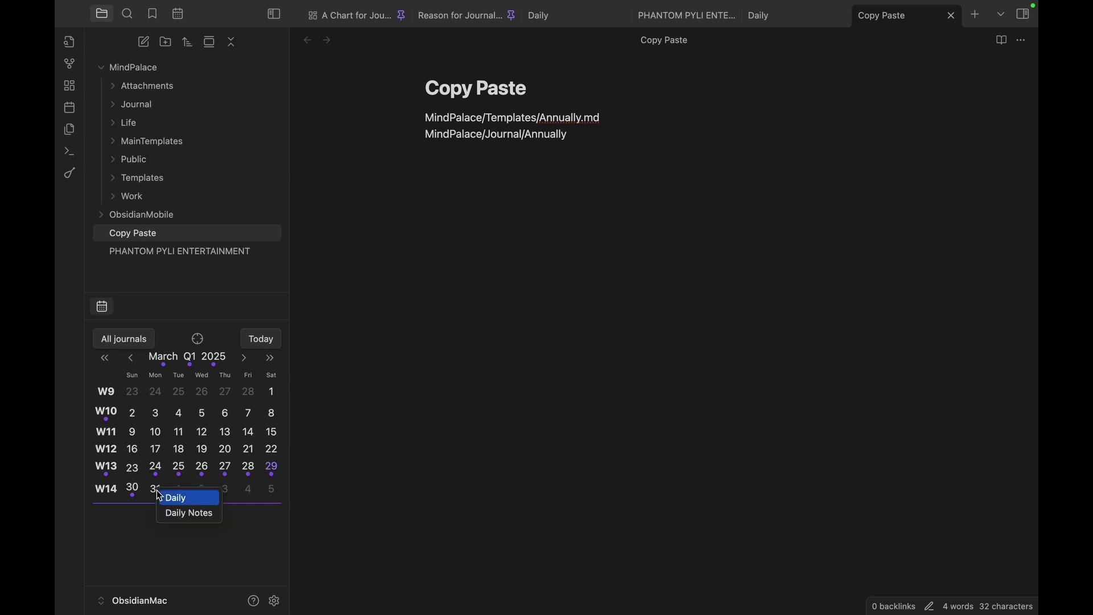
left_click(188, 518)
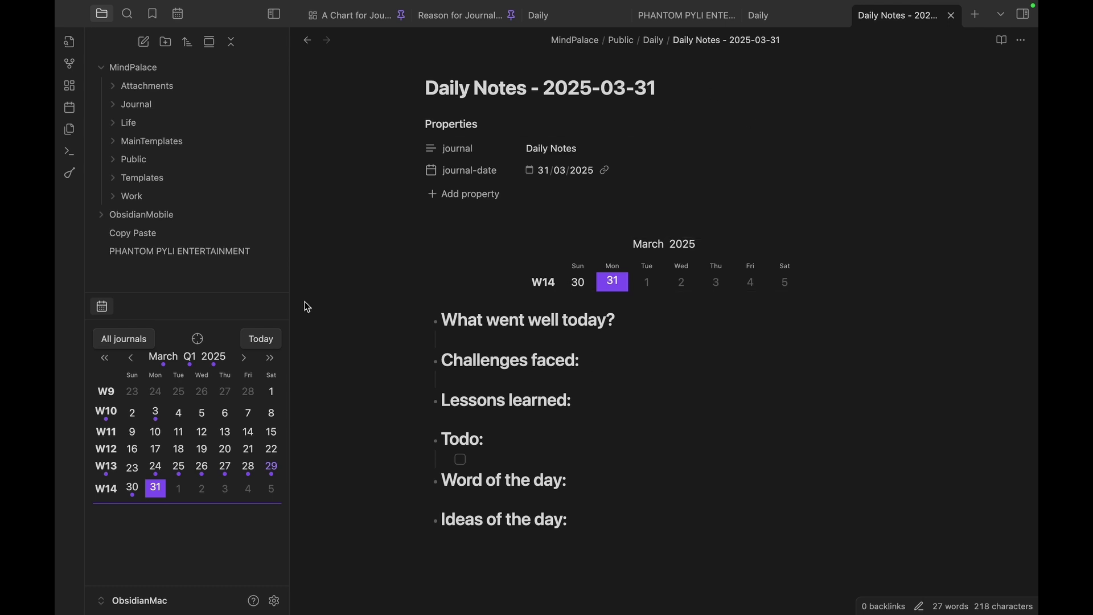
left_click(140, 160)
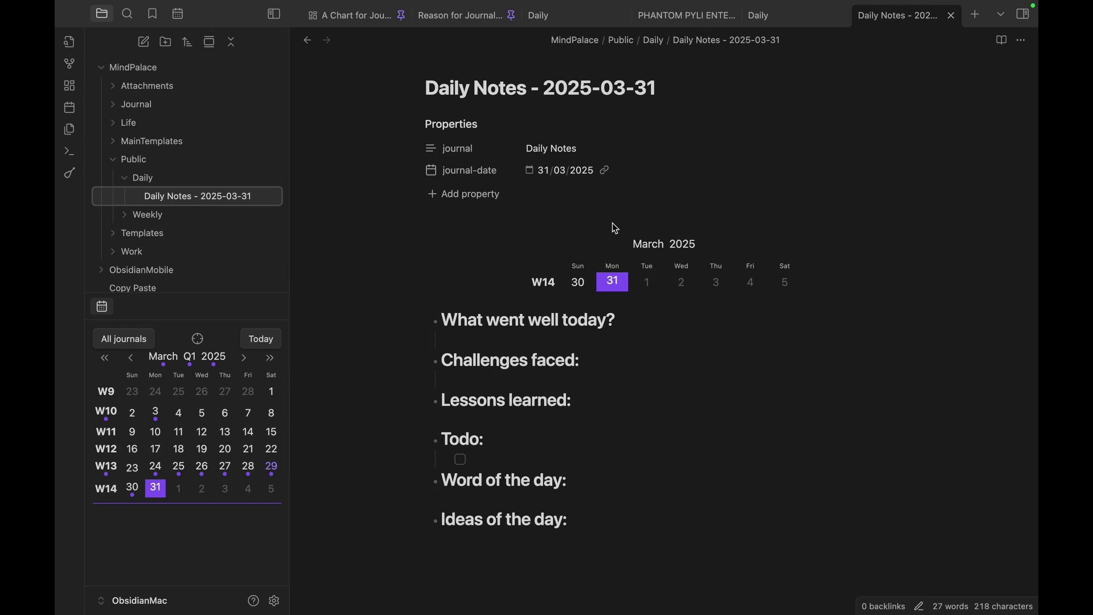
Step: Under "What went well today?", add the numbered items "I went for run fro 20 minutes" and "I made a youtube video"
left_click(510, 339)
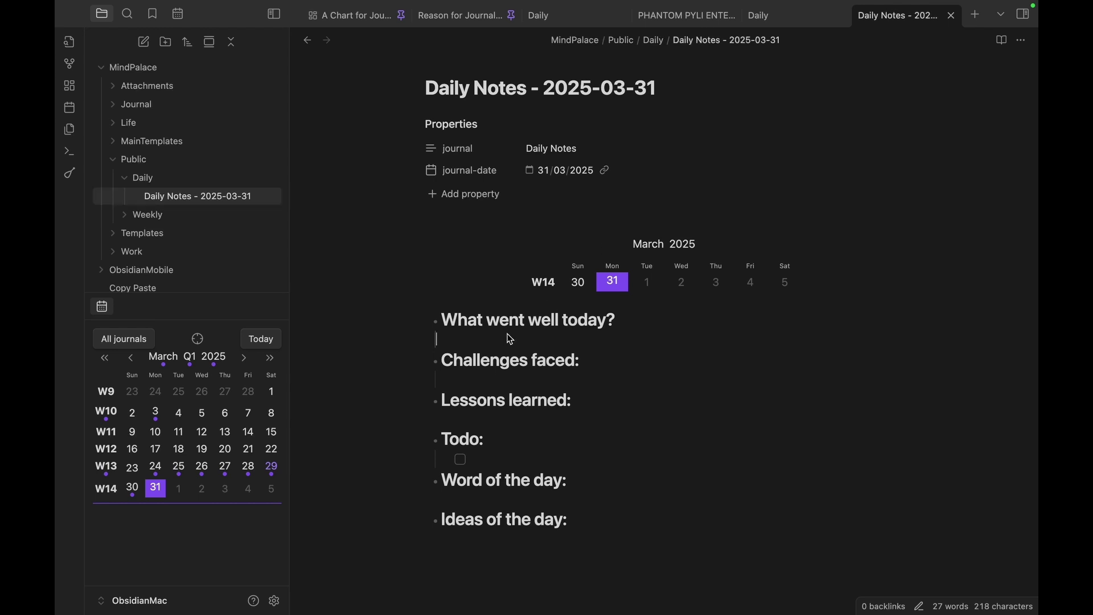
type("1. I went ")
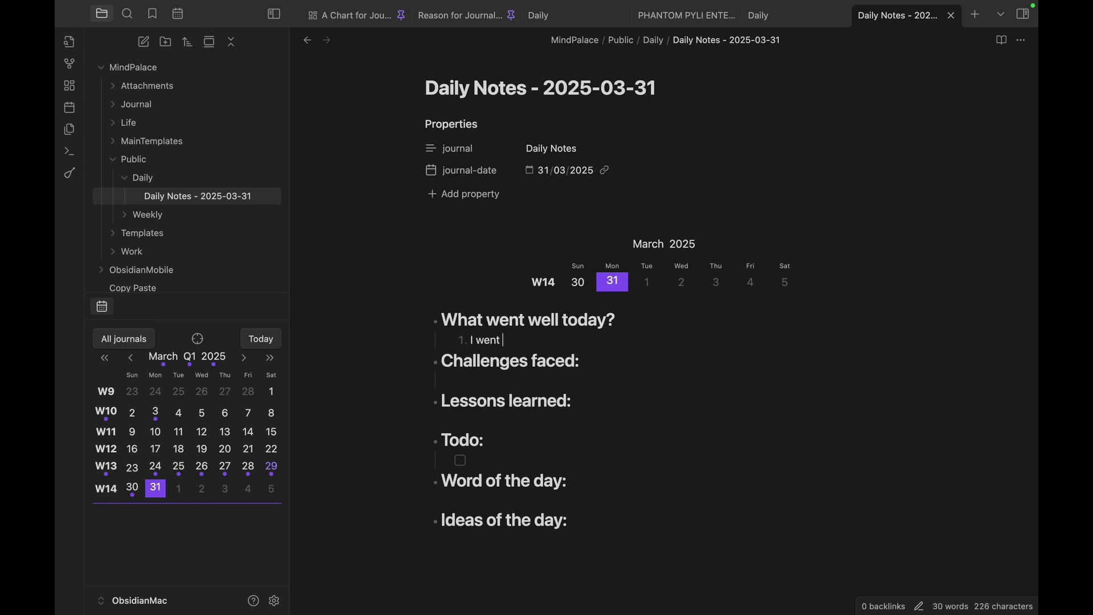
type("for run fro 20 minutes")
key("Return")
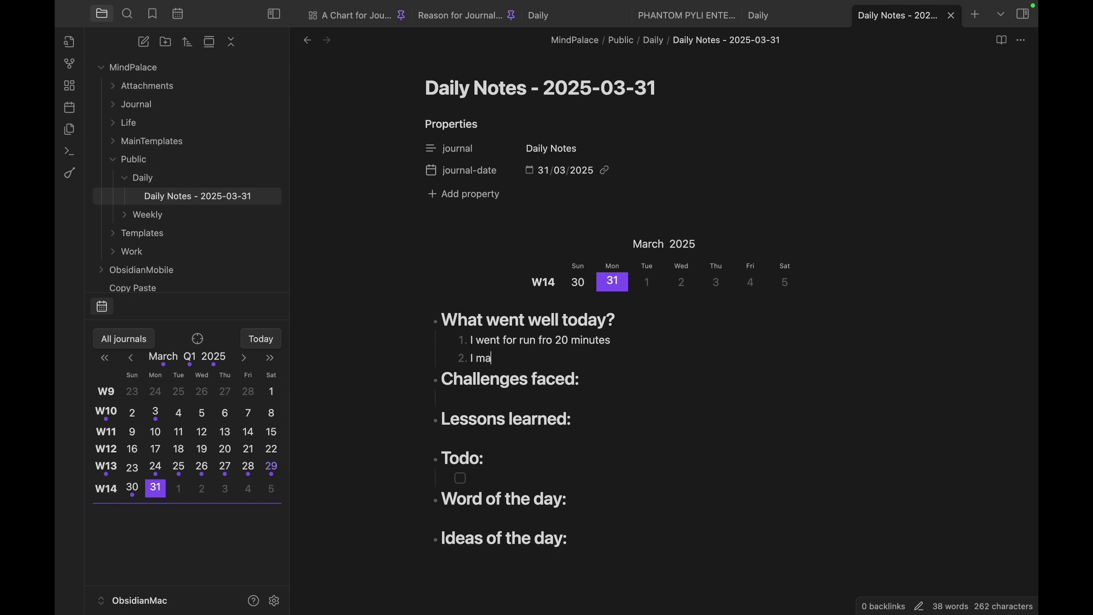
type("I made a youtube video")
Step: Enter "Metamorphosis" under "Word of the day:" and indent it beneath the heading
left_click(488, 402)
left_click(478, 512)
type("Metam")
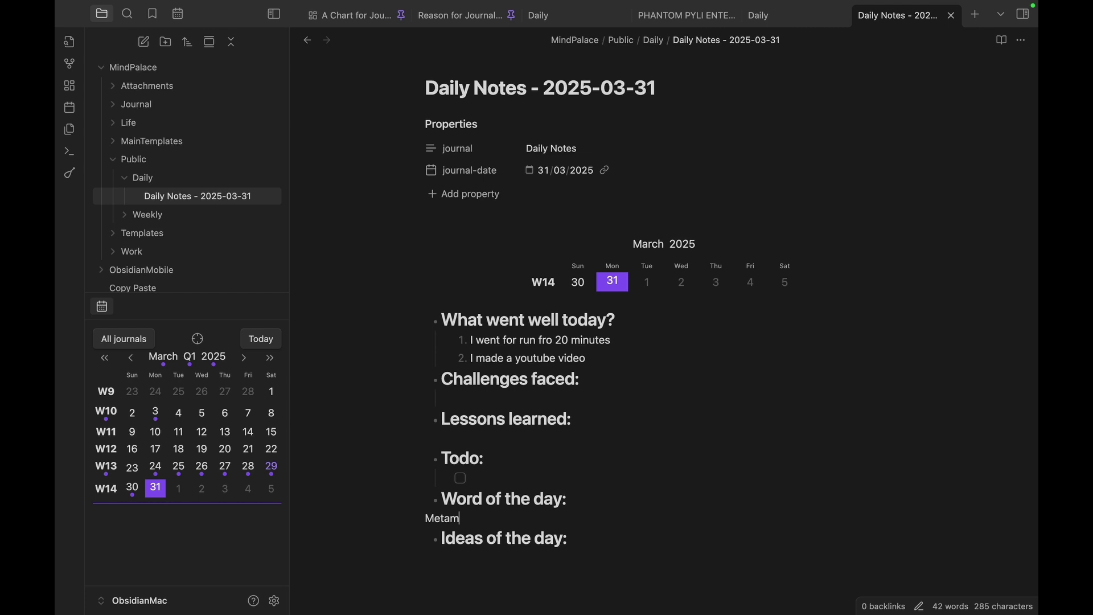
type("orphosis")
left_click(426, 518)
key("Tab")
key("shift+Tab")
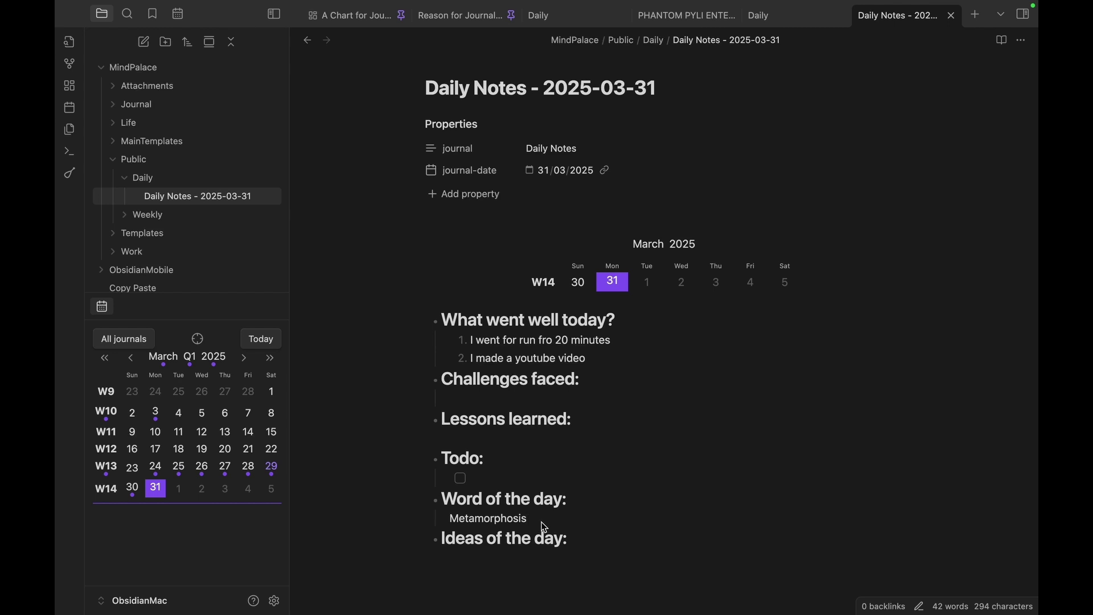
key("Tab")
Step: Correct "fro" to "from" in the first item under "What went well today?"
left_click(554, 340)
type("m")
left_click(589, 359)
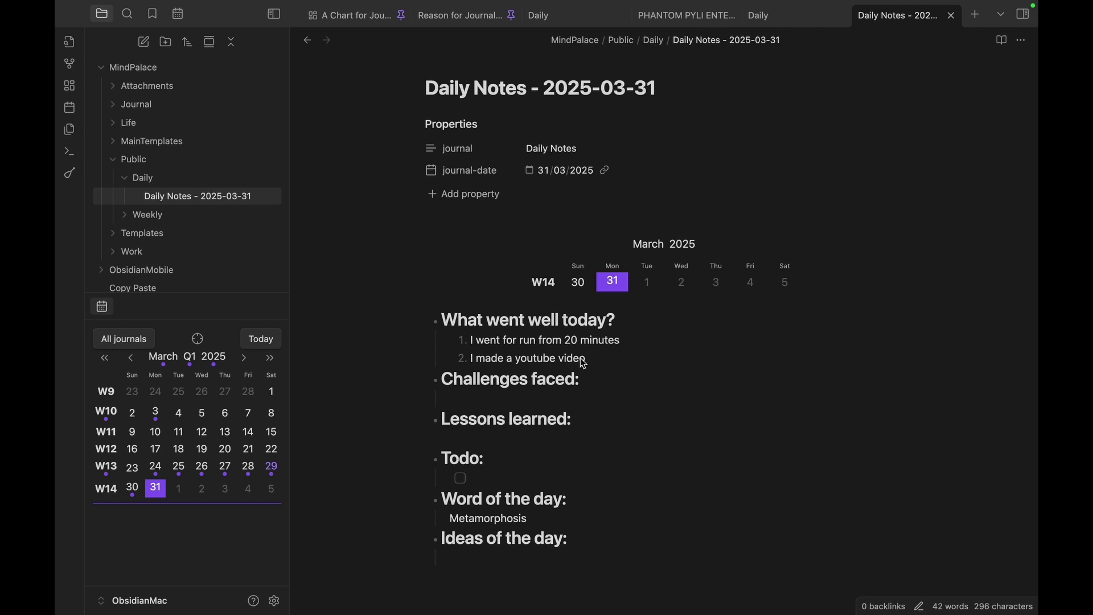